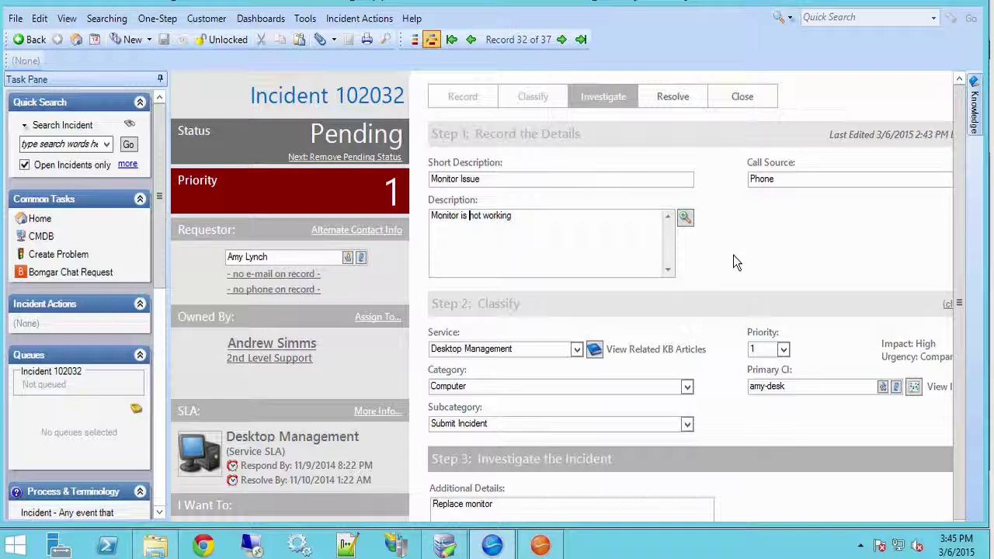
Switch to the blueprint editor and review the auto-populate settings of the Incident object's Pending Reminder Count field, leaving its properties without saving
left_click(543, 548)
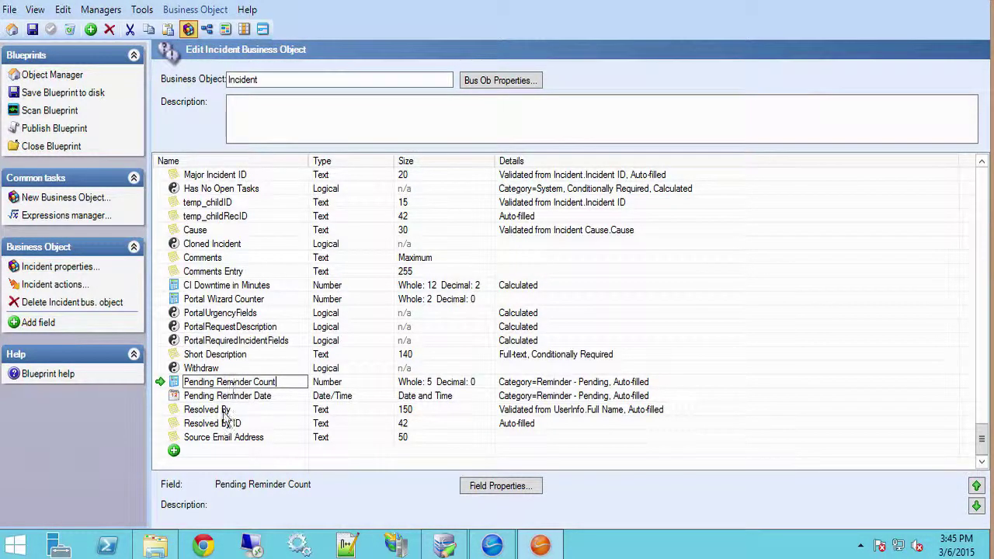
left_click(174, 393)
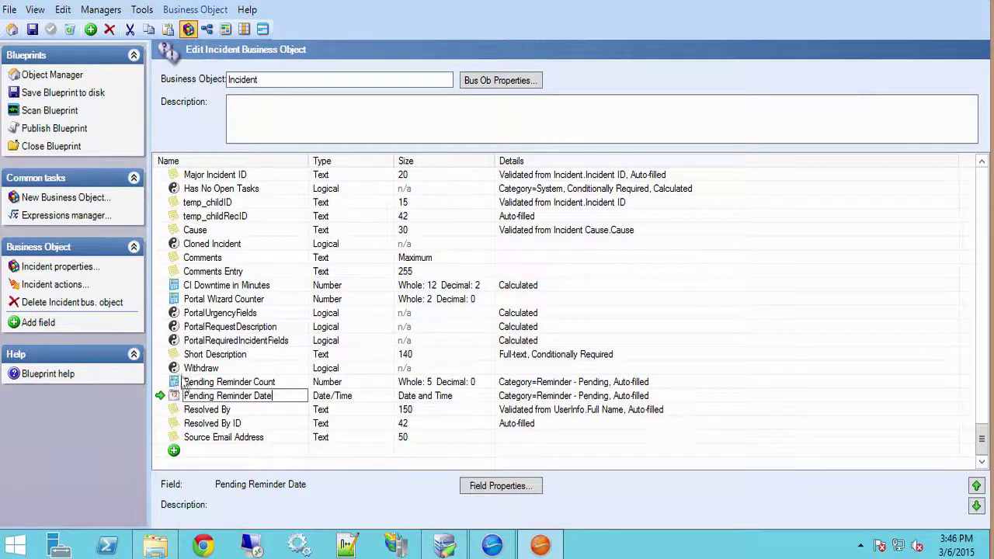
left_click(175, 383)
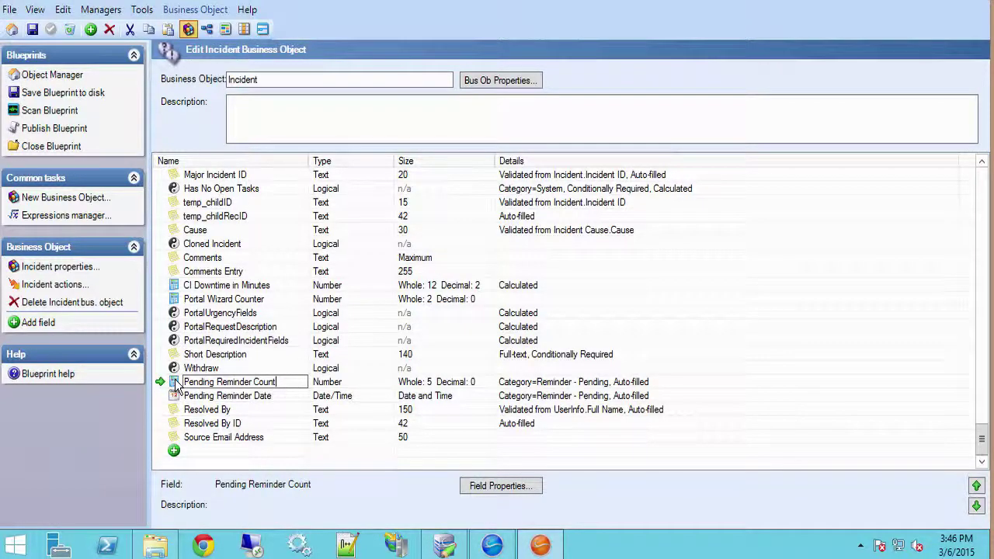
double_click(175, 383)
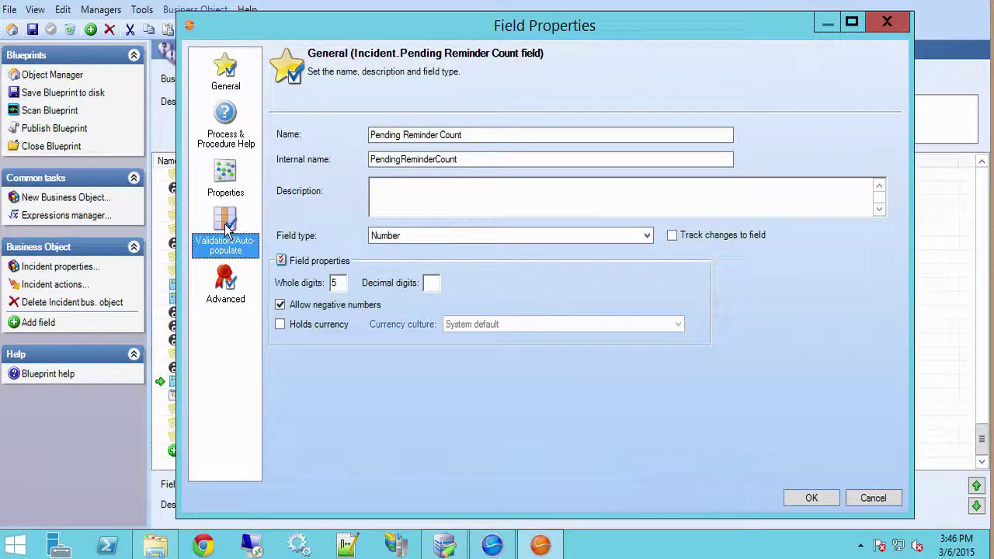
left_click(225, 242)
left_click(280, 292)
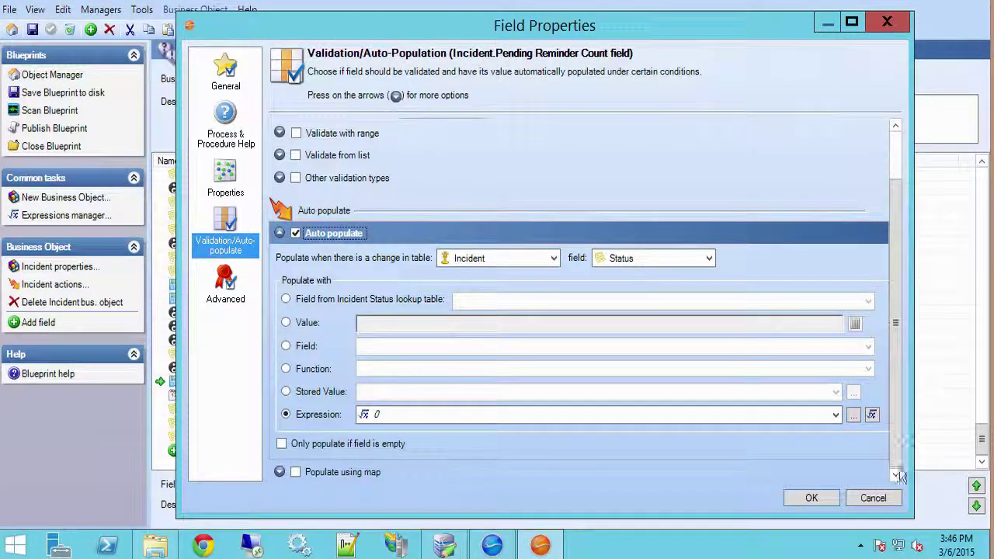
left_click(871, 498)
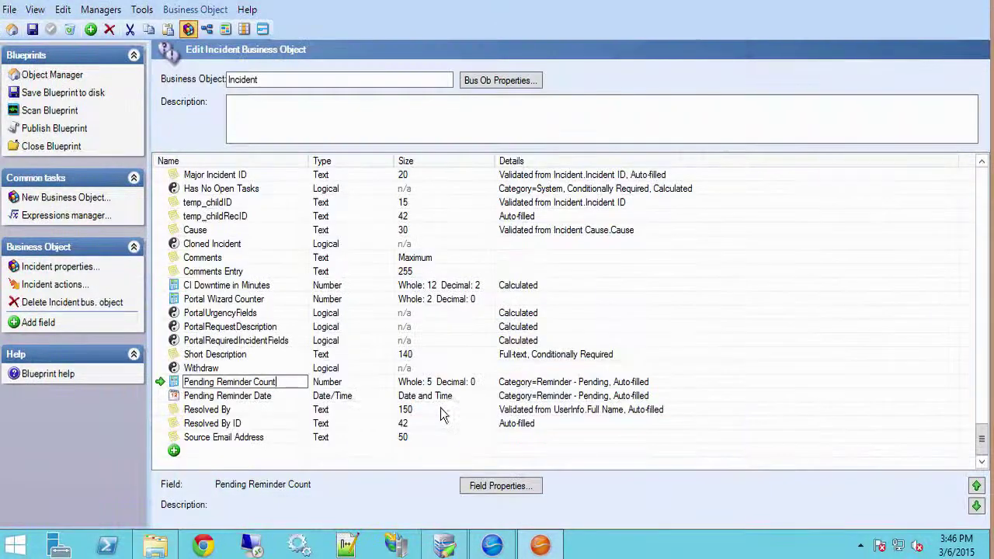
Show the auto-populate settings of the Incident object's Pending Reminder Date field
left_click(185, 397)
double_click(174, 396)
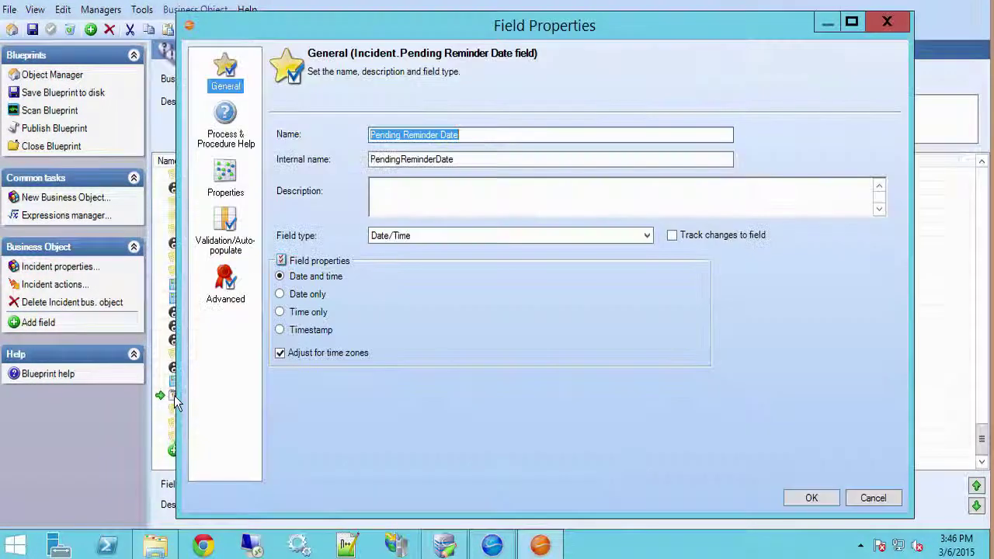
left_click(225, 231)
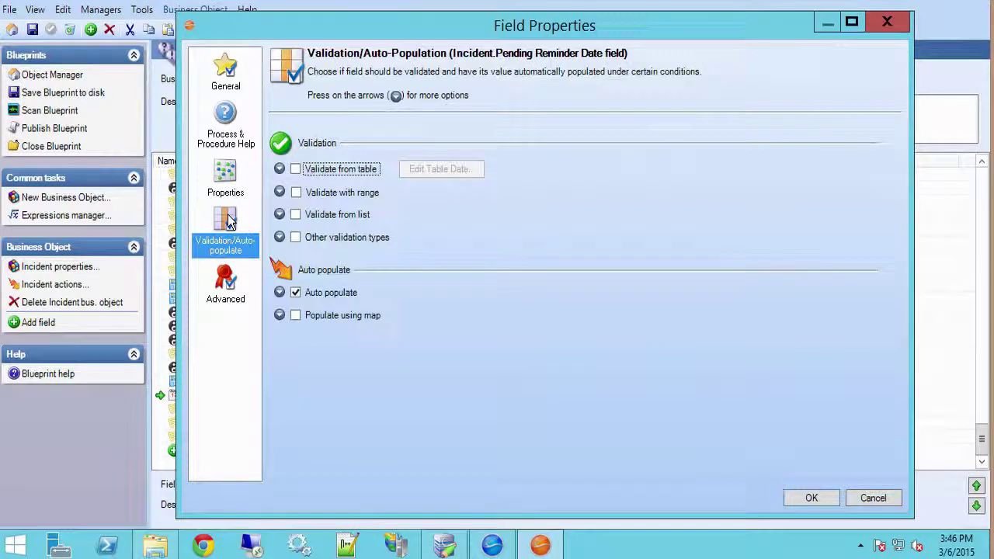
left_click(295, 292)
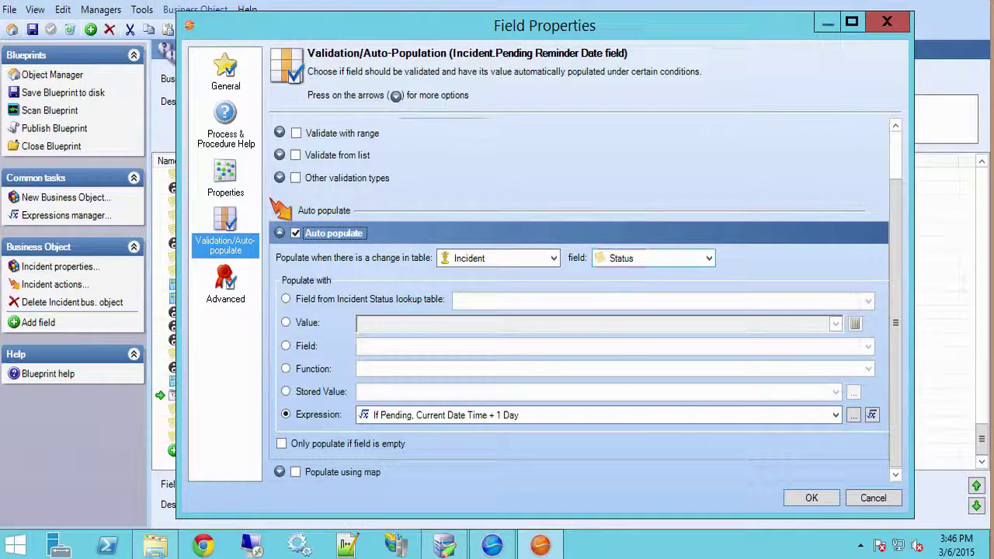
Open the expression "If Pending, Current Date Time + 1 Day" from the Reminder - Pending folder to review its cases
left_click(854, 415)
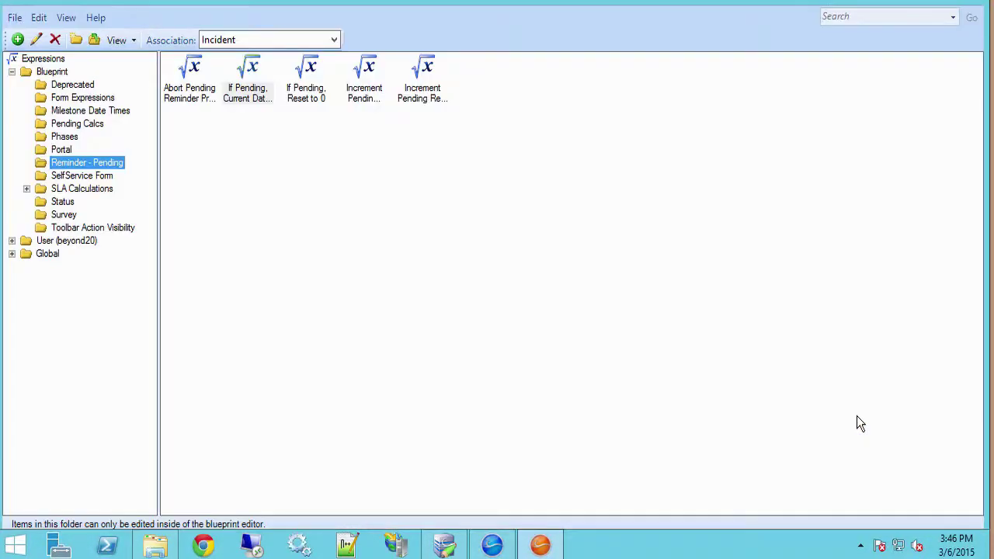
left_click(249, 94)
right_click(244, 87)
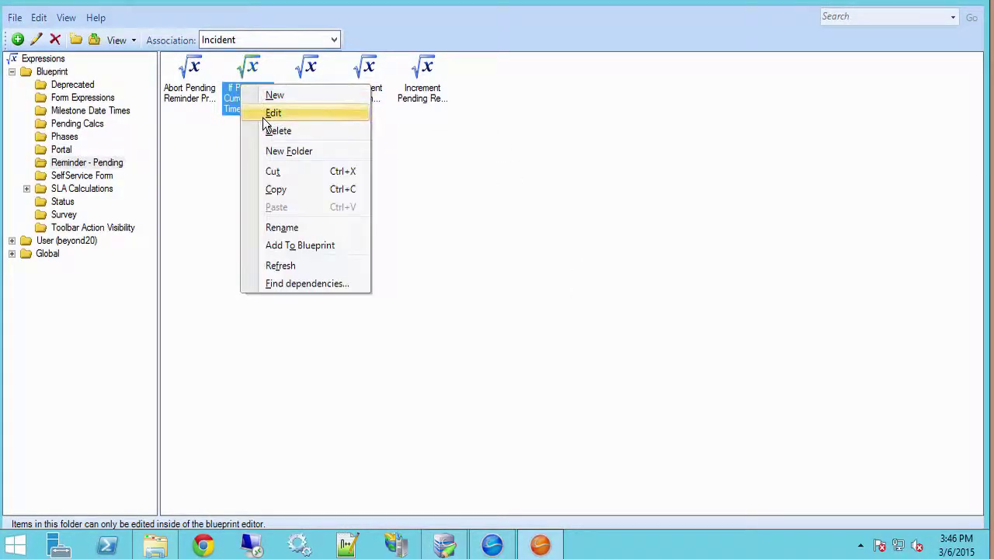
left_click(264, 116)
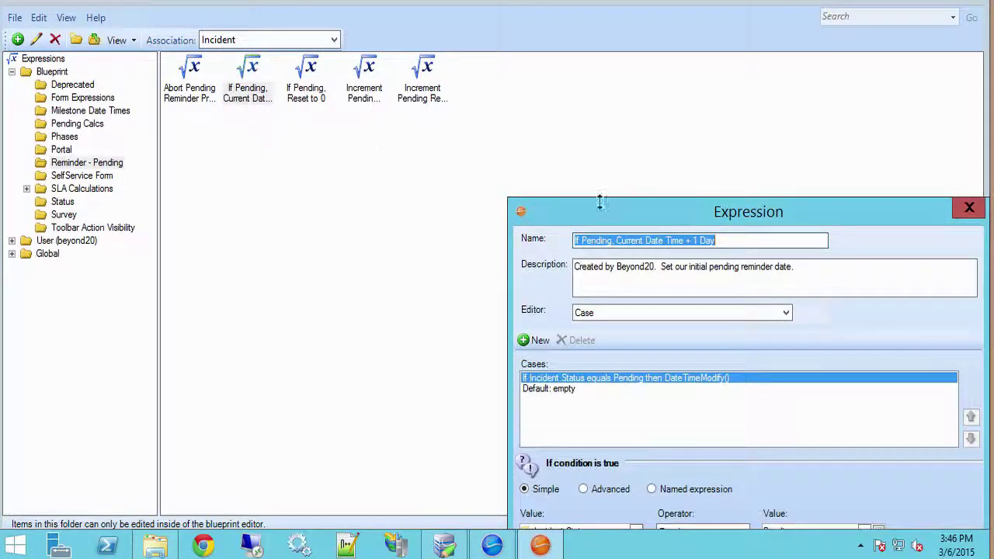
left_click_drag(627, 215, 454, 80)
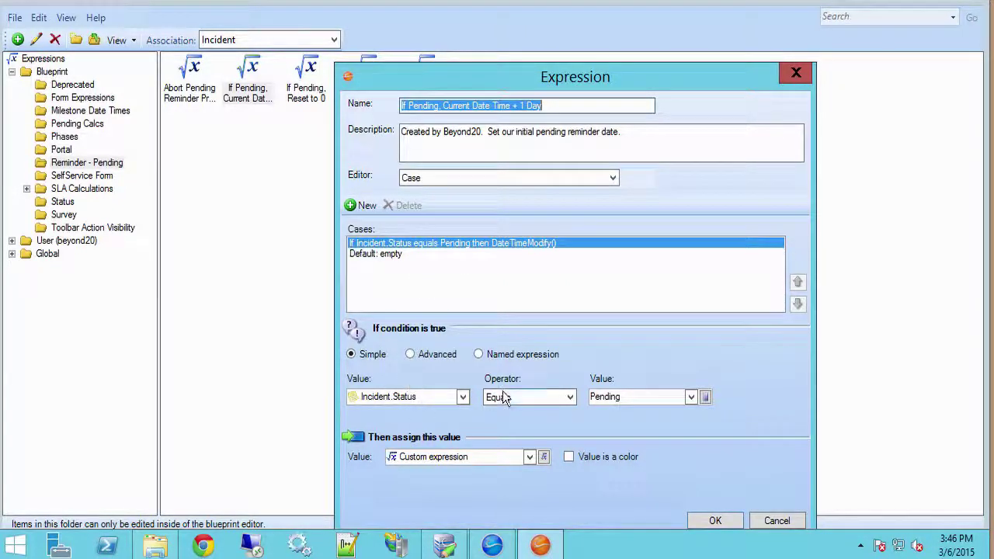
Examine the custom date/time expression assigned when the status is Pending, and accept the expression and field properties as they are
left_click(544, 456)
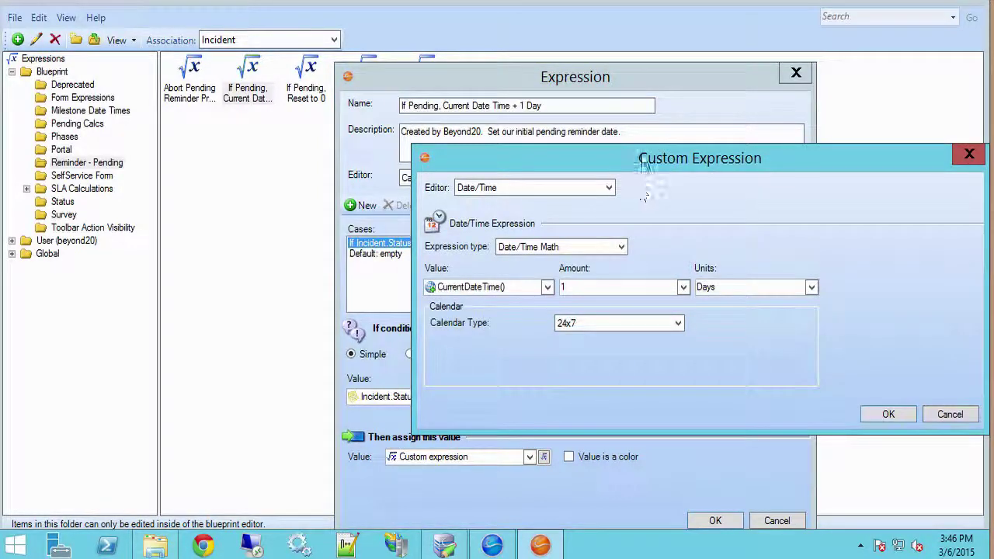
left_click_drag(627, 152, 540, 105)
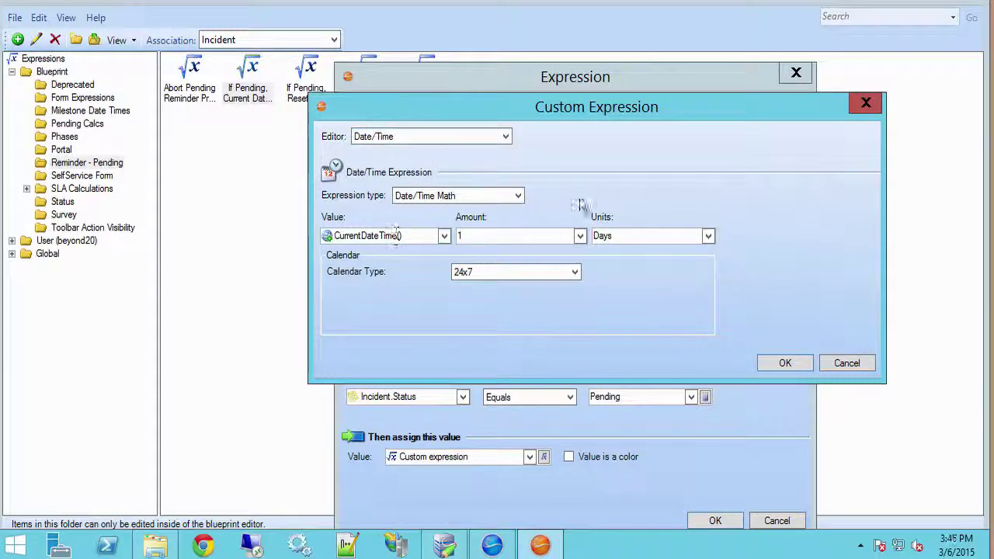
left_click(782, 364)
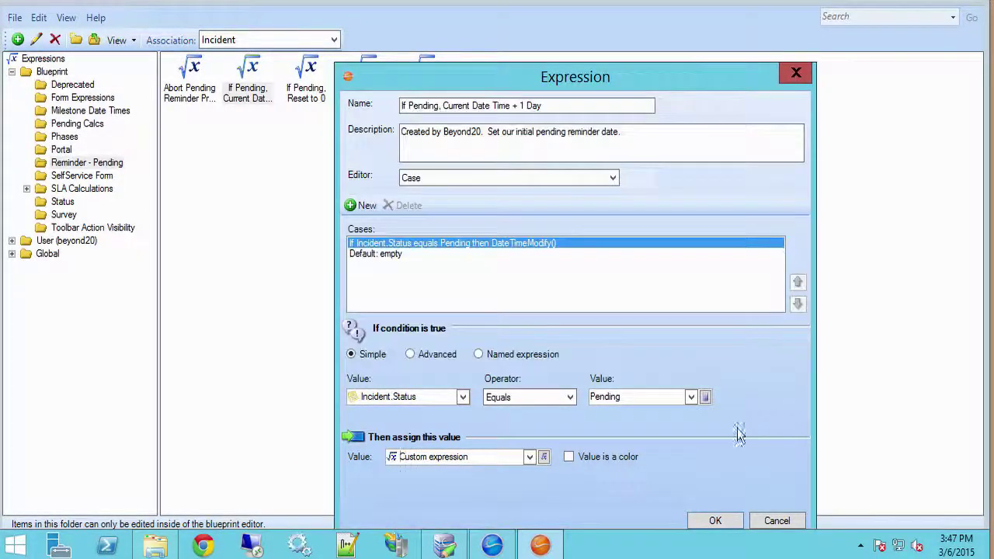
left_click(715, 521)
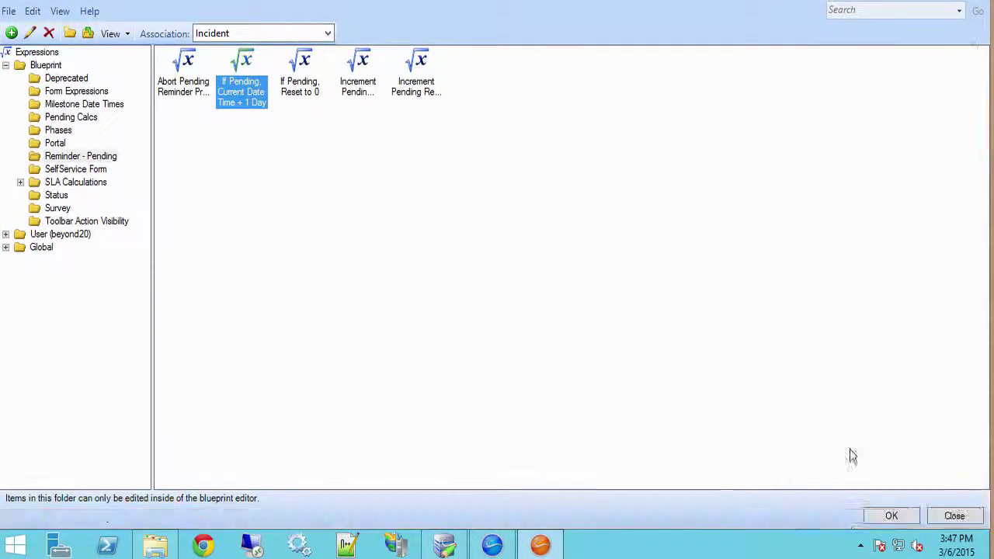
left_click(878, 519)
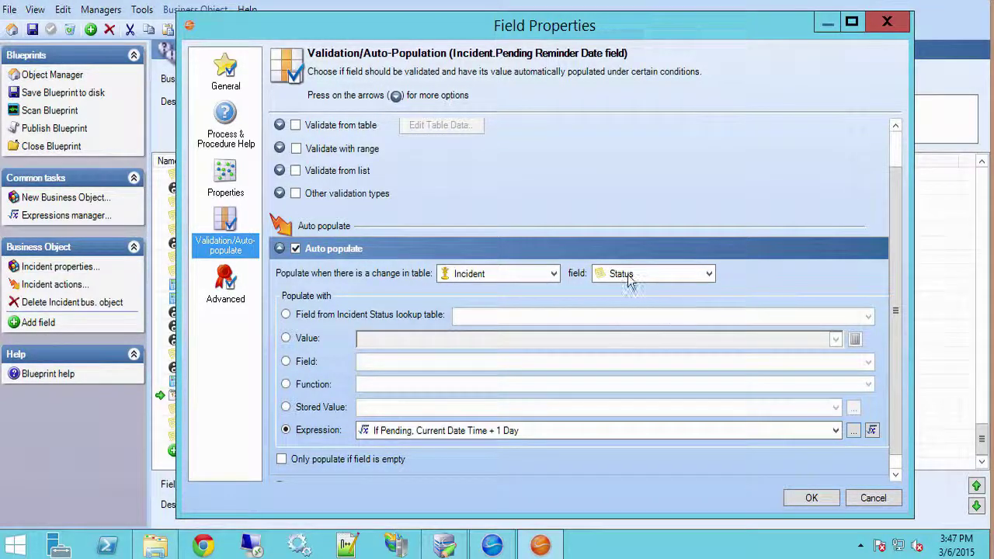
left_click(811, 499)
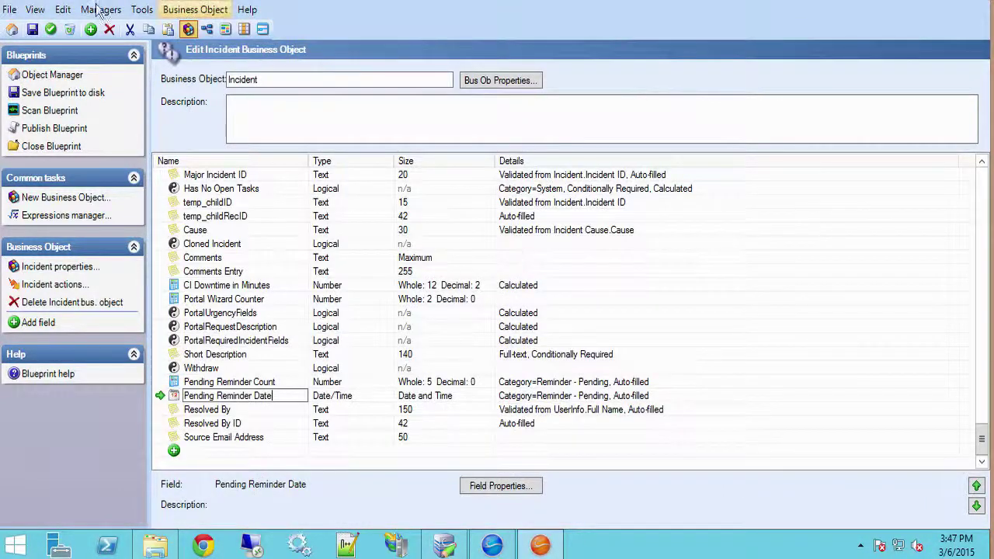
Open the Pending Status Reminder One-Step from the Incident blueprint's Reminder - Pending folder for editing
left_click(100, 9)
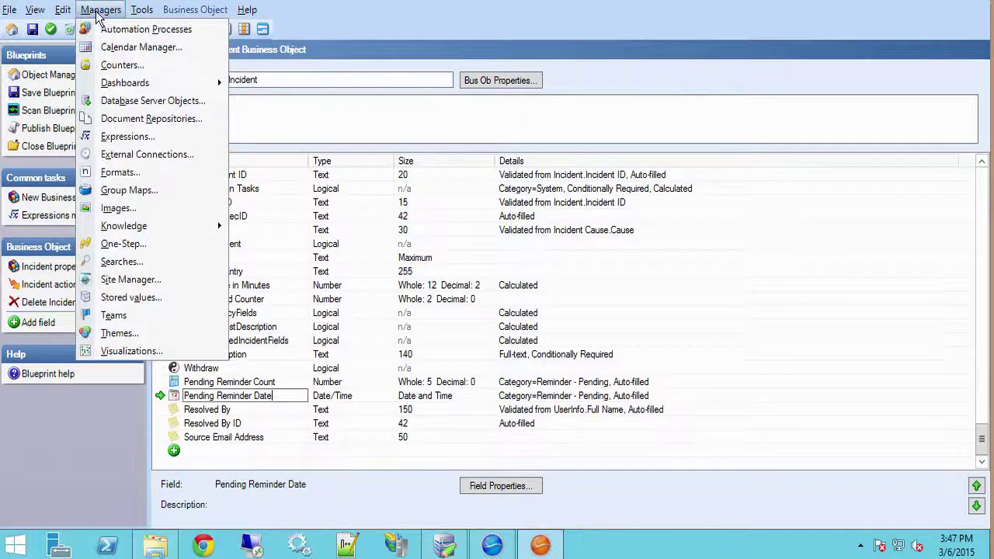
left_click(123, 245)
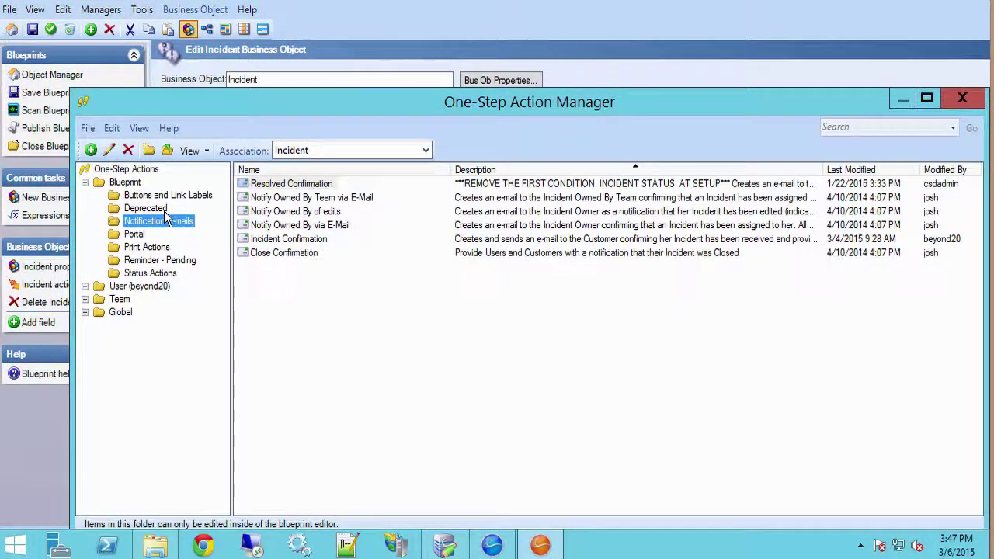
left_click(166, 261)
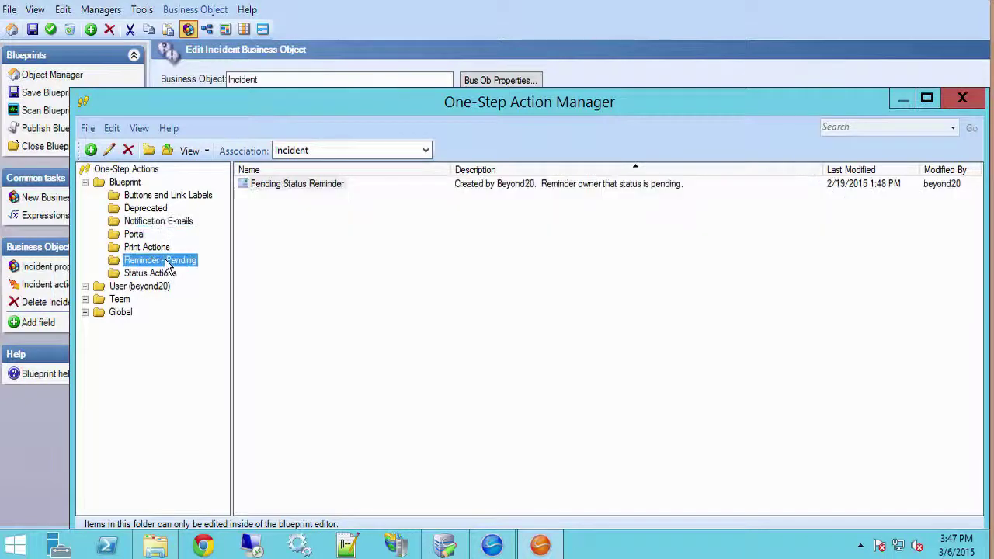
right_click(263, 181)
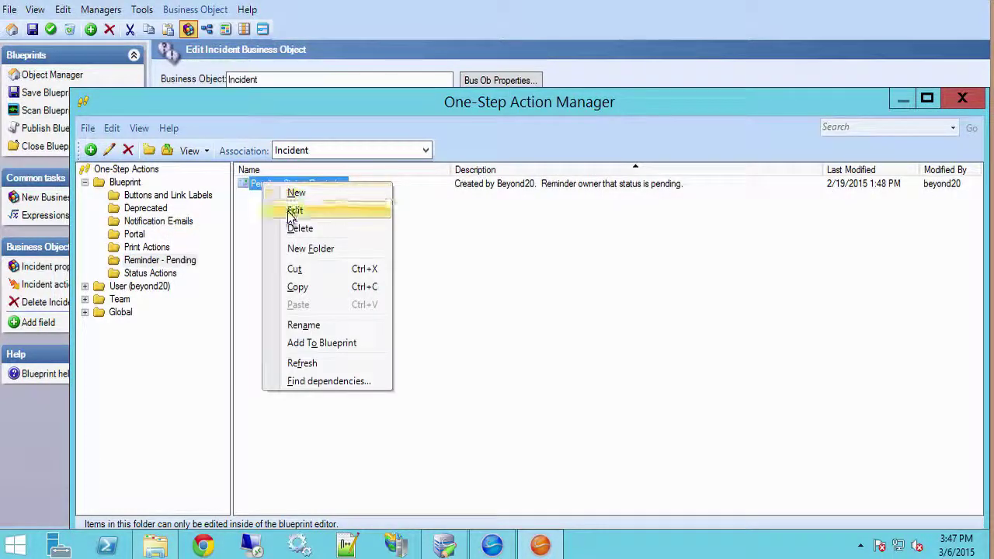
left_click(294, 210)
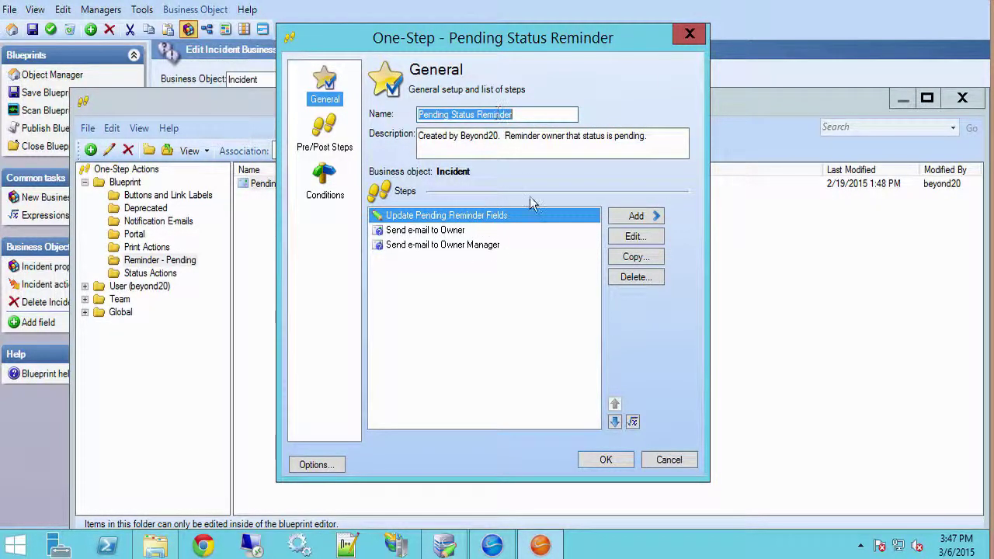
Filter the Update Pending Reminder Fields step to set fields only and review the templates for Pending Reminder Count and Pending Reminder Date
left_click(627, 242)
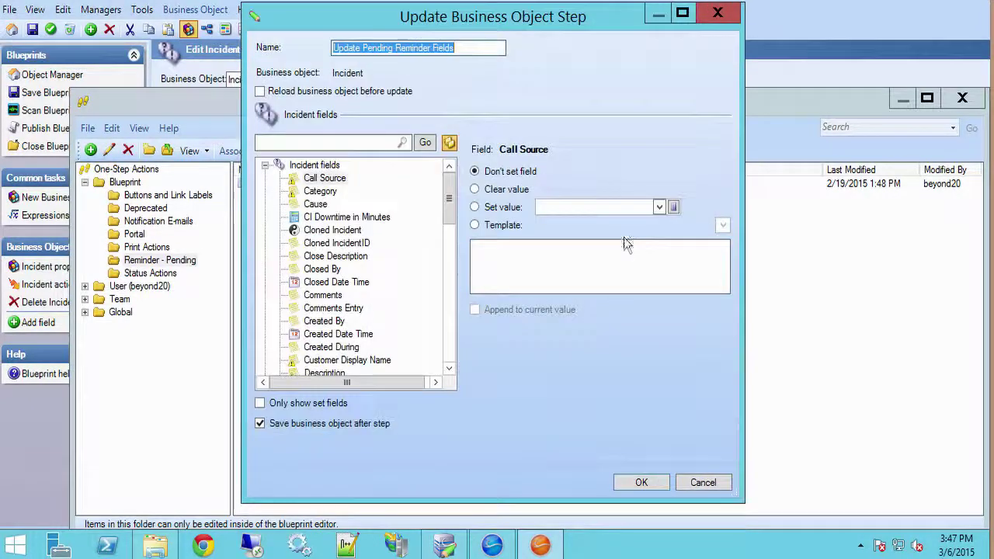
left_click(331, 407)
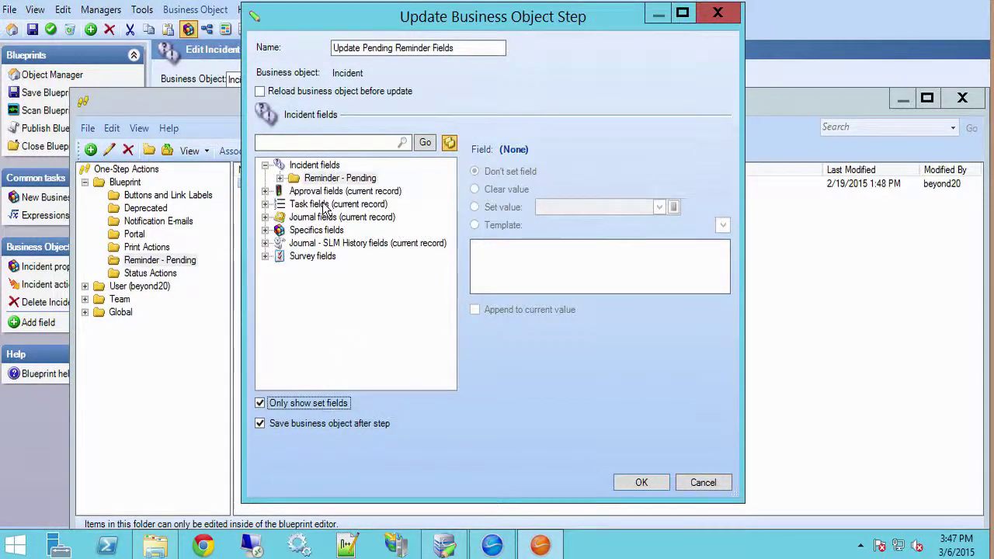
left_click(279, 178)
left_click(364, 191)
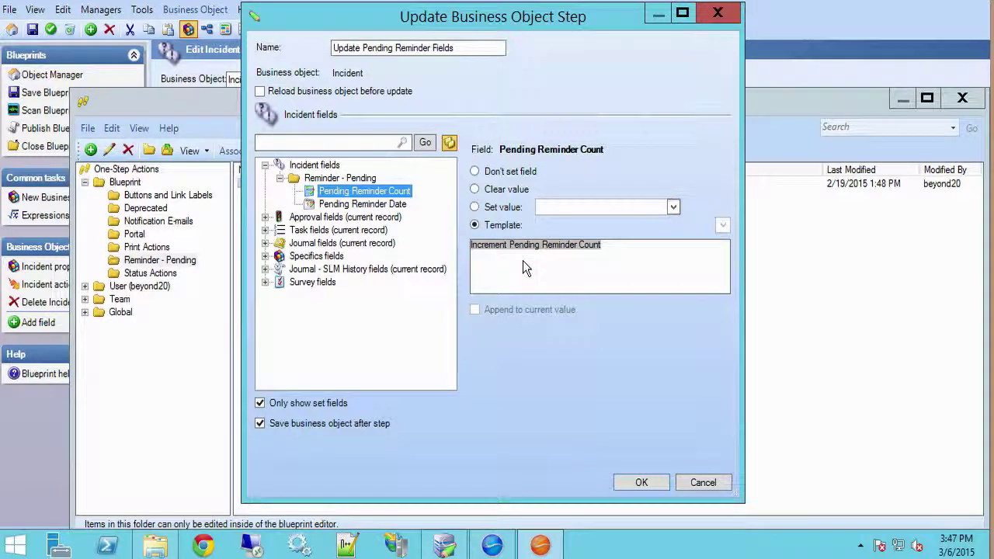
left_click(381, 205)
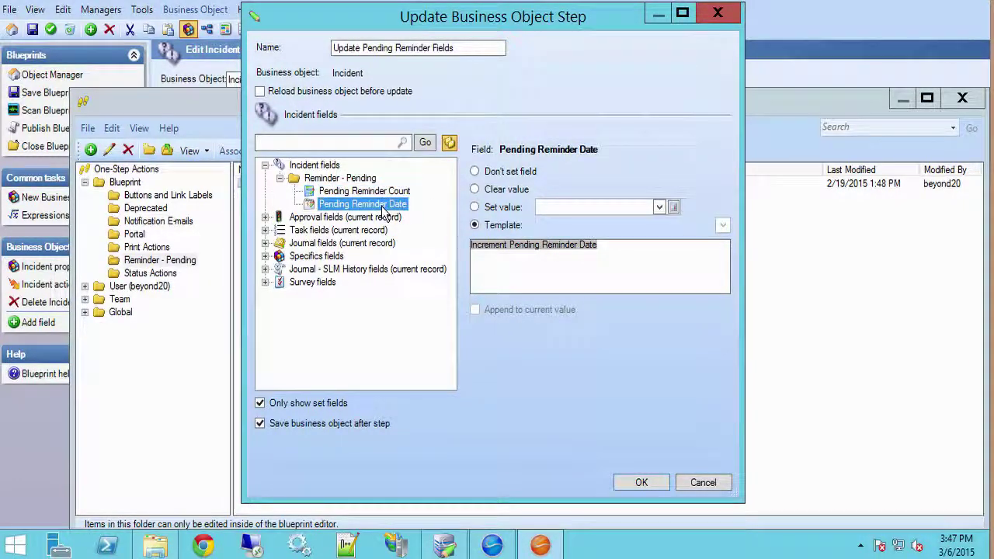
Inspect the definition of the Increment Pending Reminder Date expression, and close it and the update step without saving
left_click(494, 245)
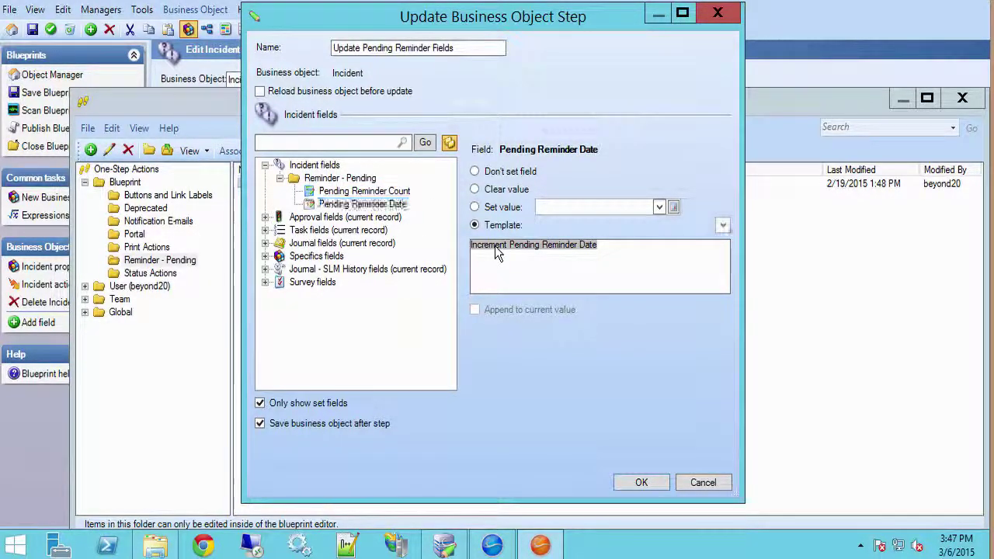
right_click(495, 245)
left_click(525, 278)
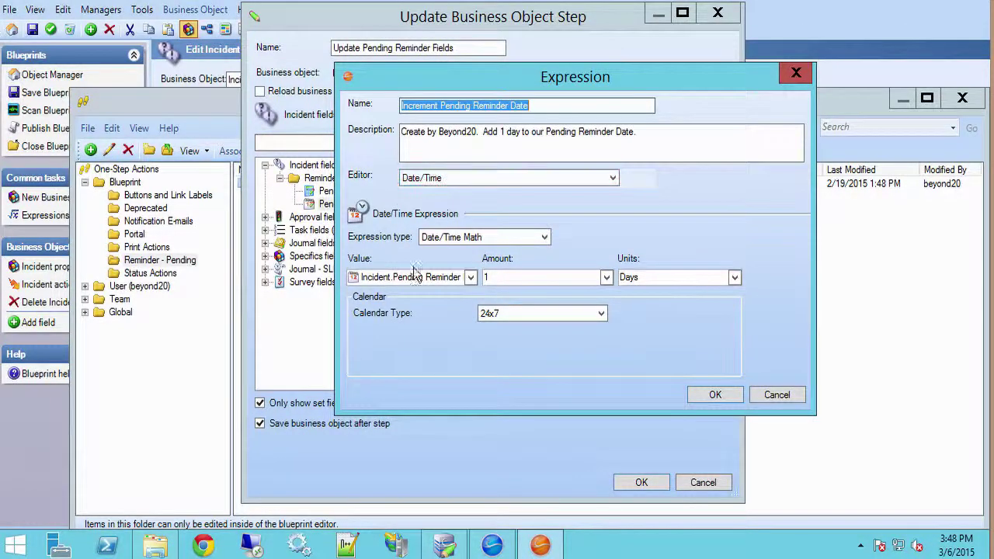
left_click(777, 395)
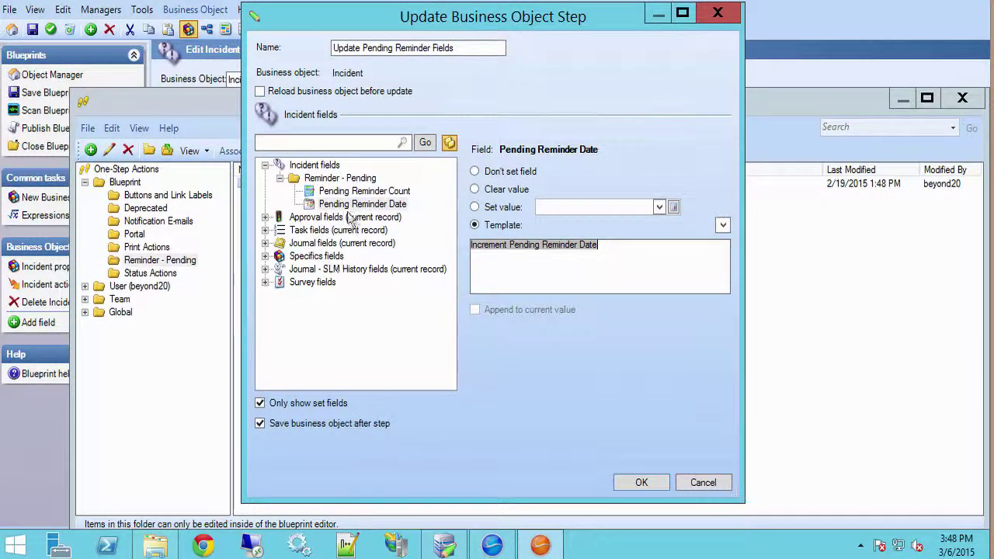
left_click(702, 482)
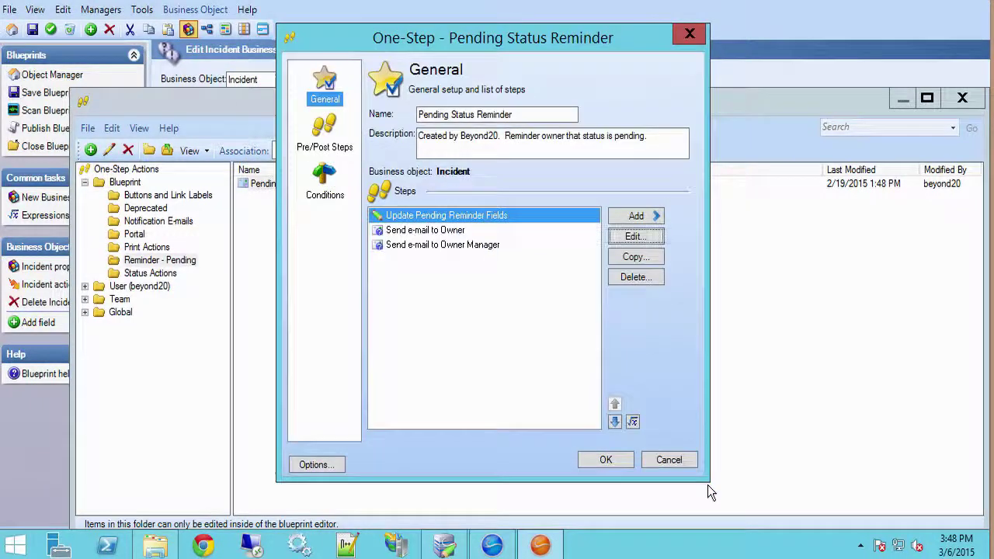
Open the custom expression behind the run condition of the Send e-mail to Owner step
left_click(436, 231)
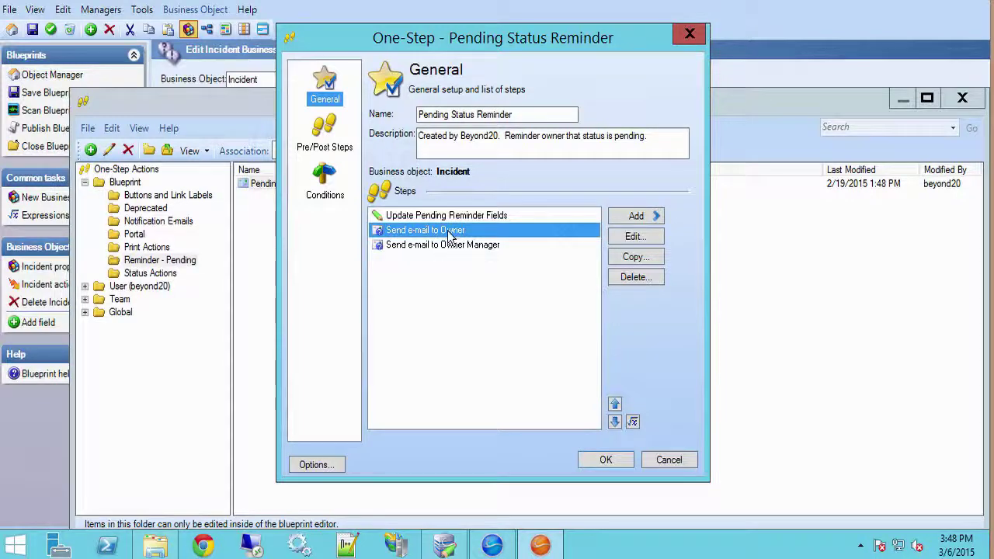
left_click(630, 421)
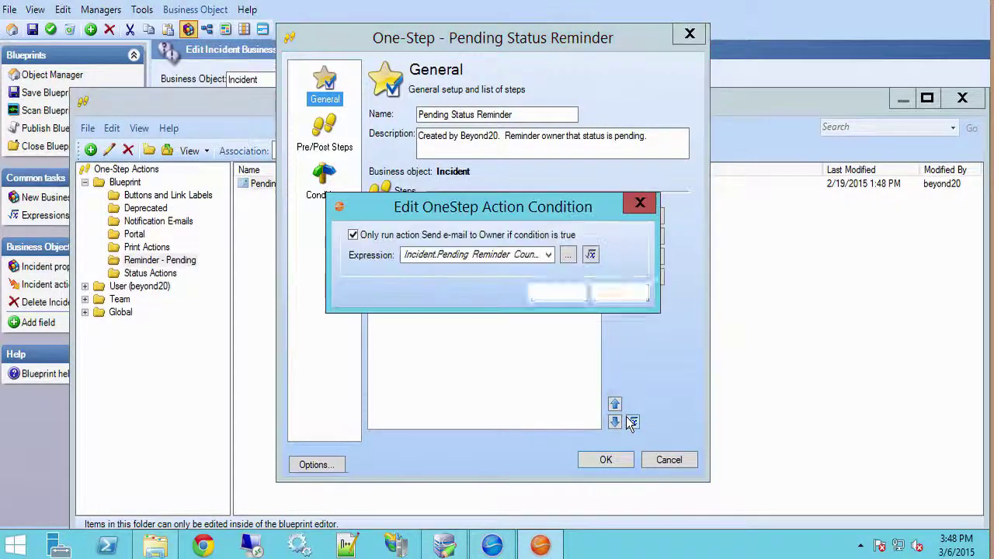
left_click(590, 256)
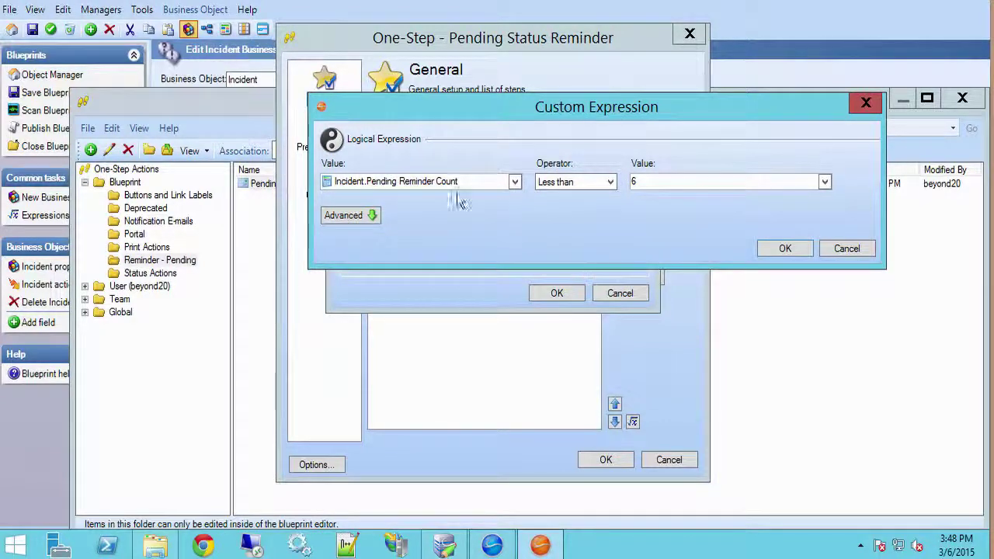
Close the owner e-mail condition and inspect the custom expression behind the Send e-mail to Owner Manager run condition, leaving both unchanged
left_click(847, 250)
left_click(620, 294)
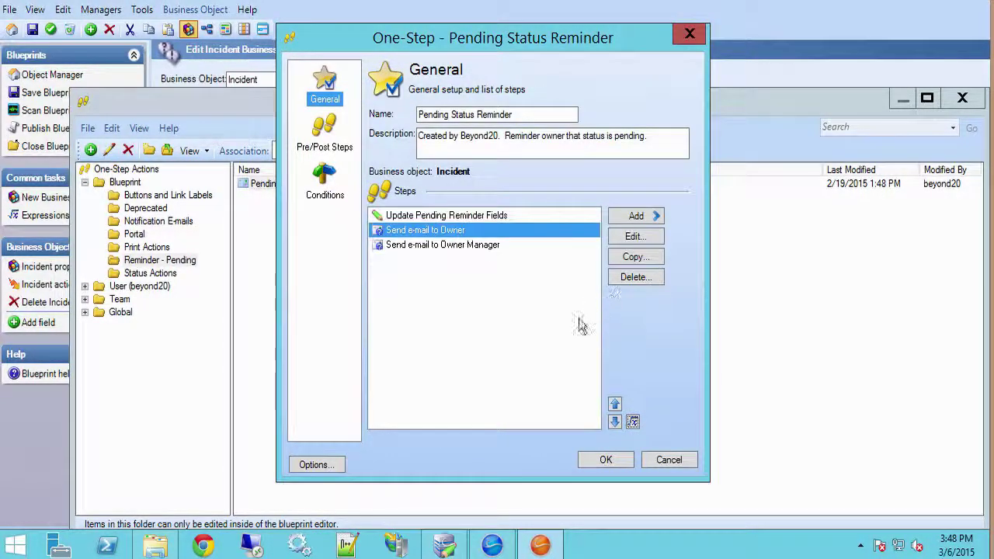
left_click(493, 246)
left_click(633, 423)
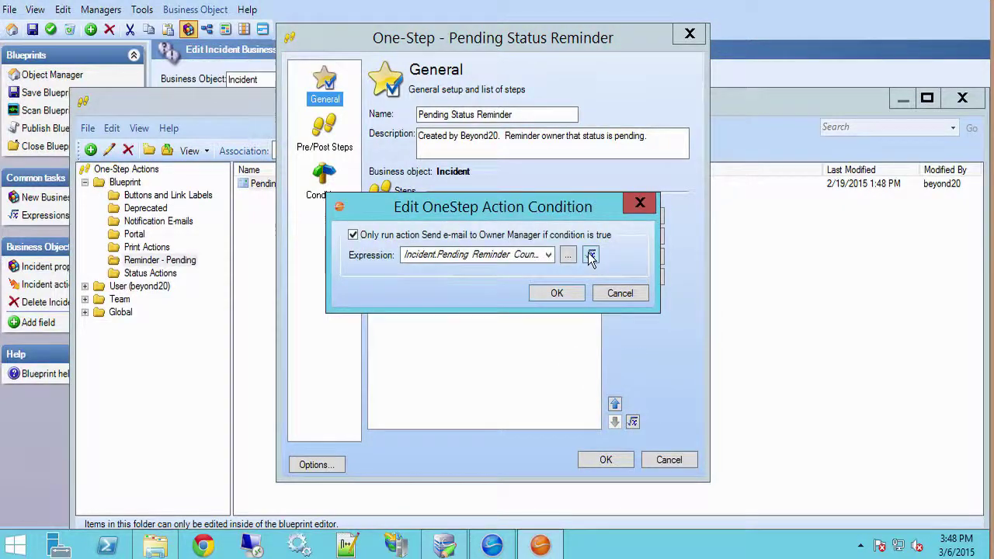
left_click(590, 255)
left_click(845, 249)
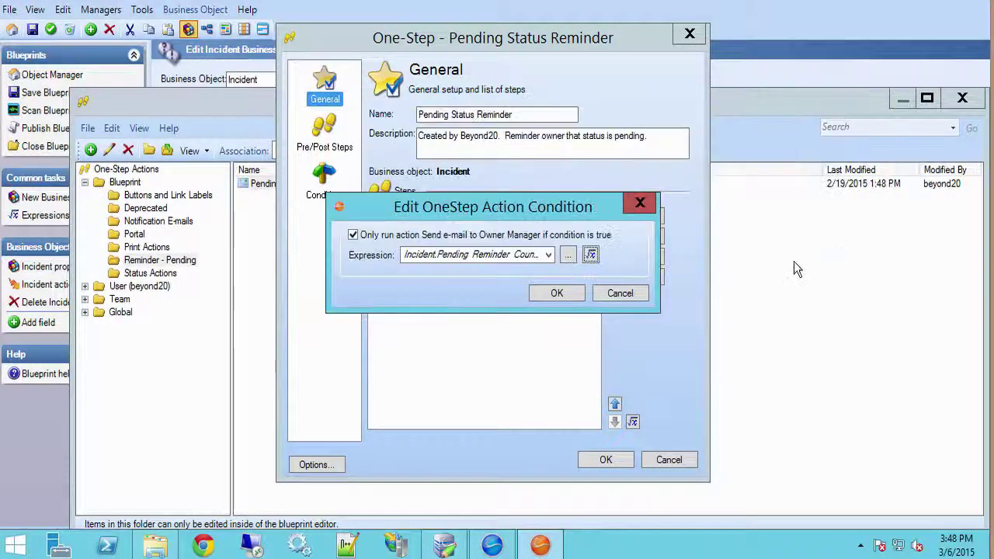
left_click(621, 293)
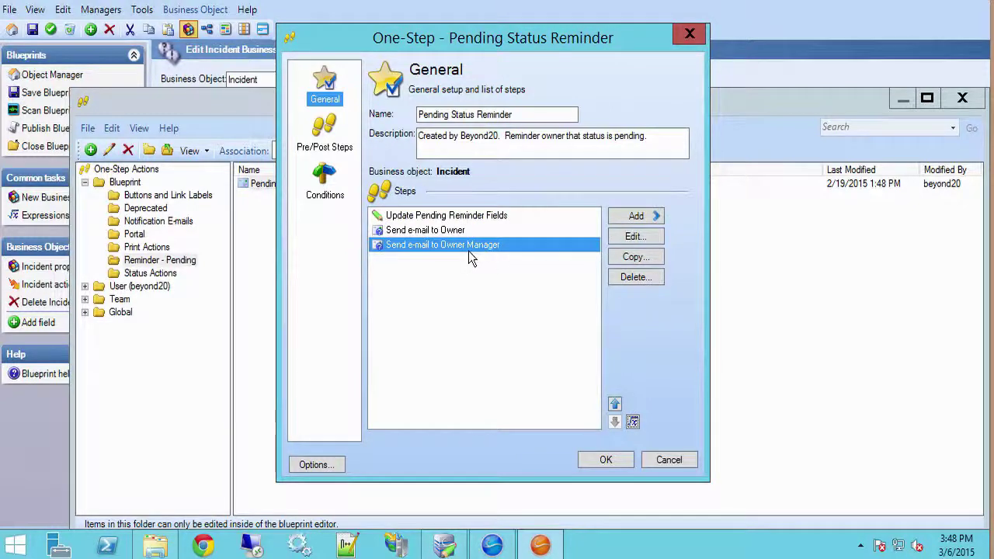
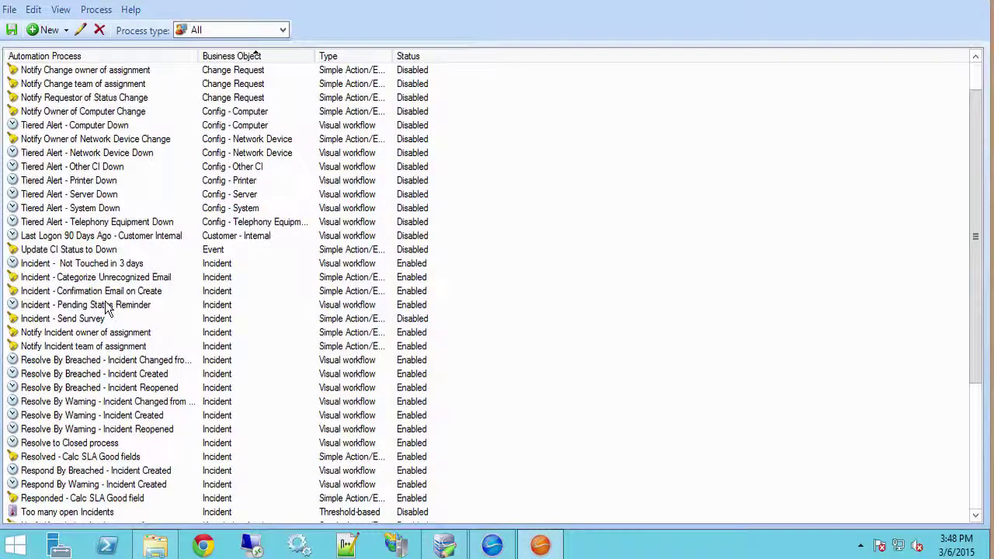
Open the Incident - Pending Status Reminder automation process for editing
right_click(111, 305)
left_click(100, 310)
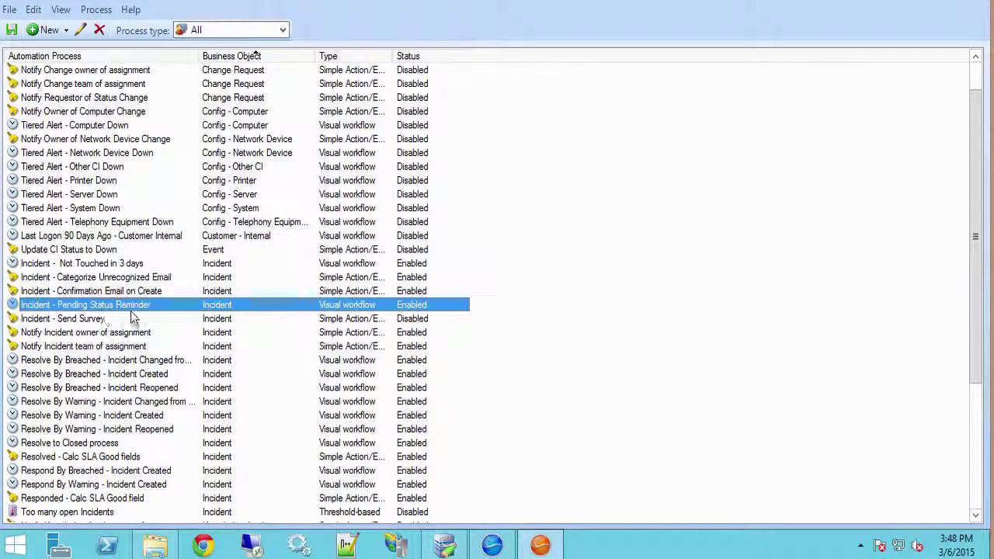
right_click(168, 305)
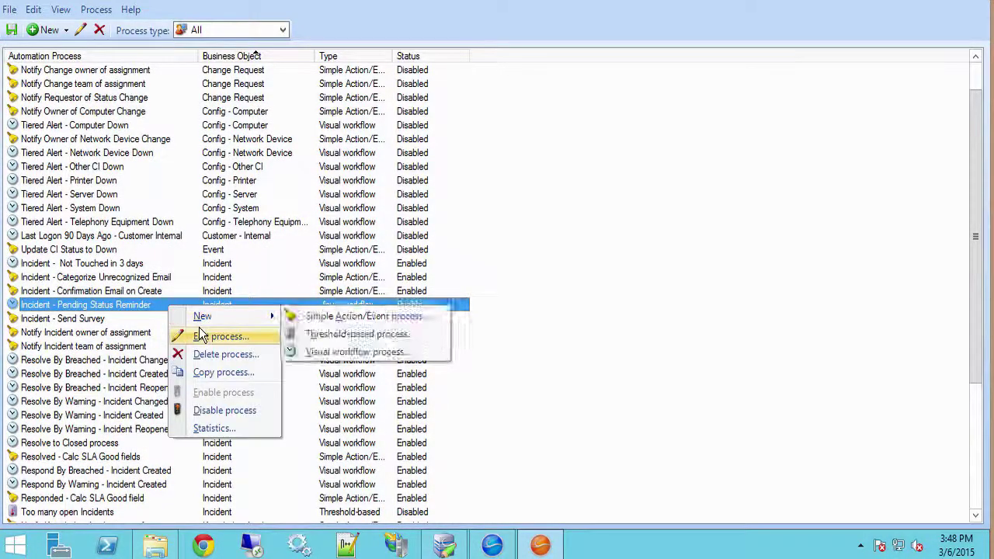
left_click(200, 332)
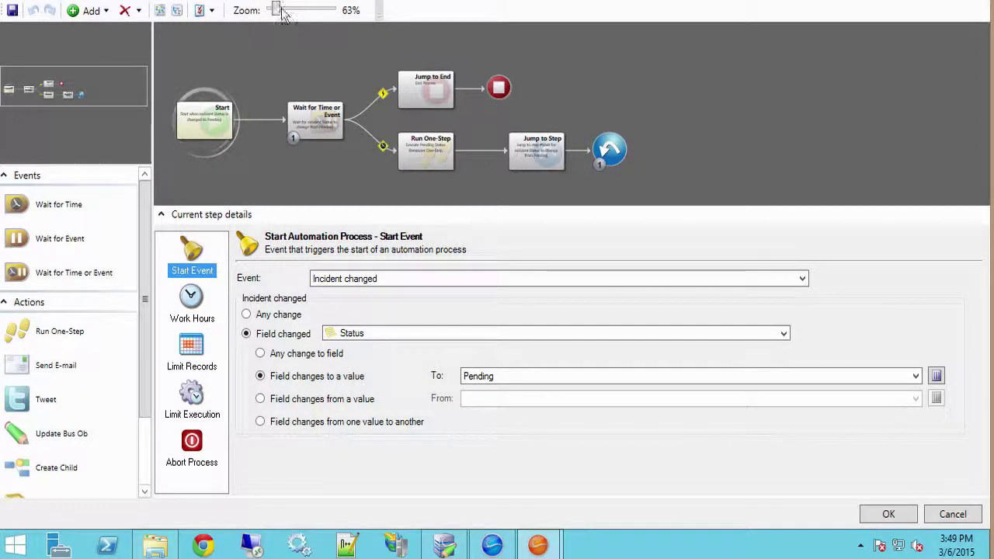
Review the Start step's event, work hours, record limit, execution limit and abort settings
left_click_drag(280, 13, 299, 11)
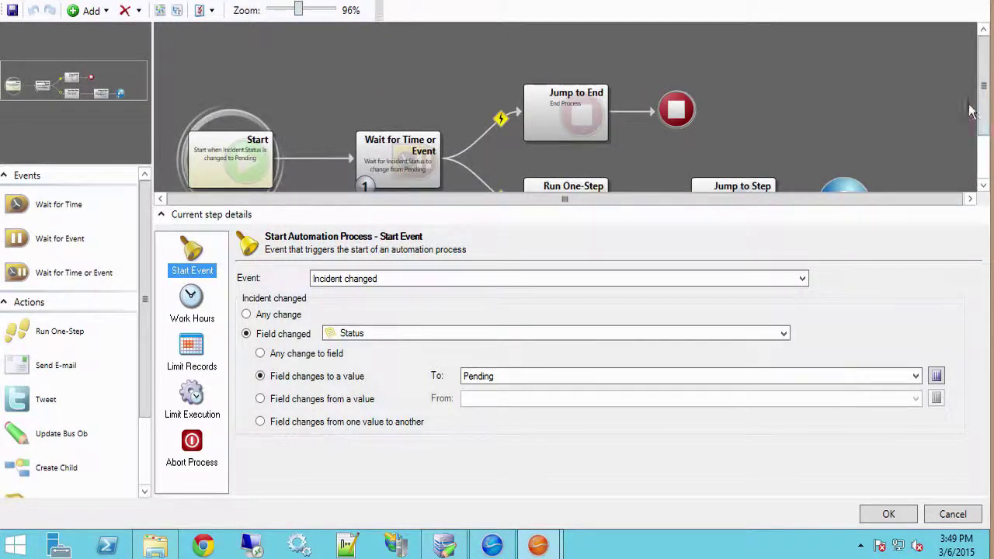
left_click_drag(984, 93, 983, 121)
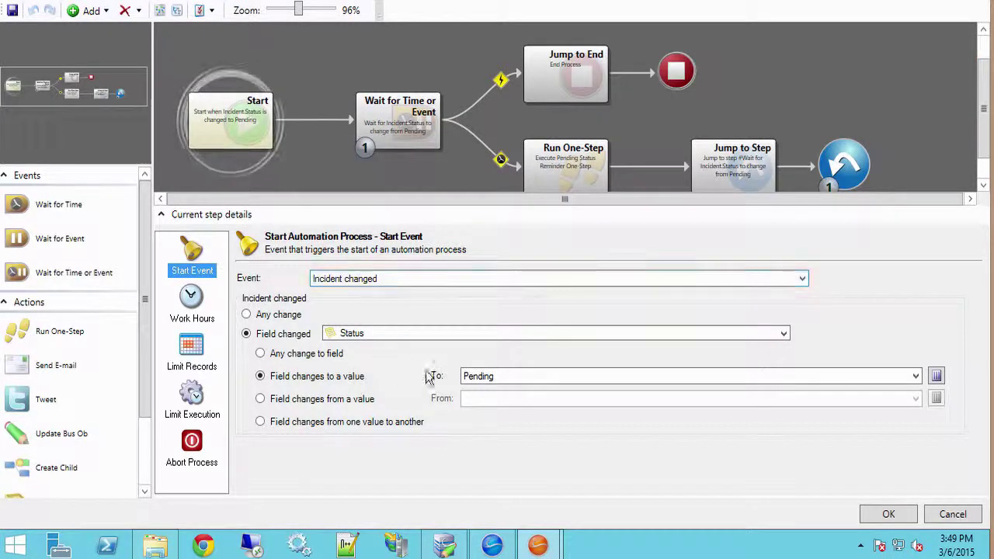
left_click(194, 318)
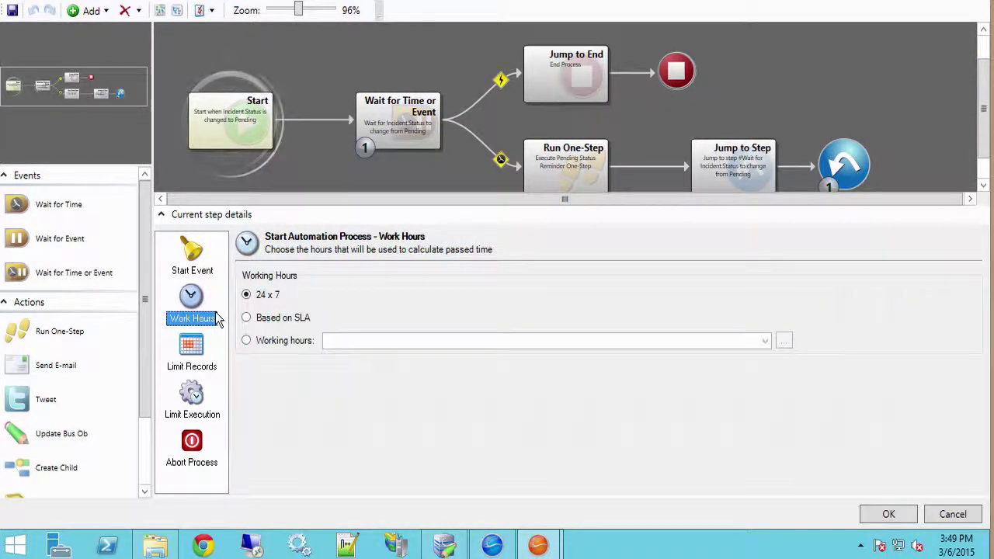
left_click(192, 357)
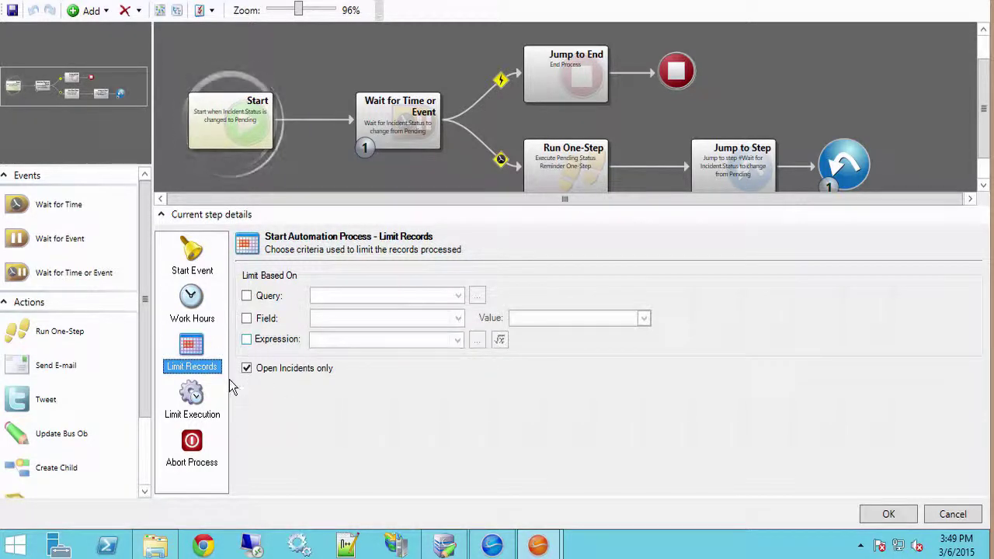
left_click(195, 398)
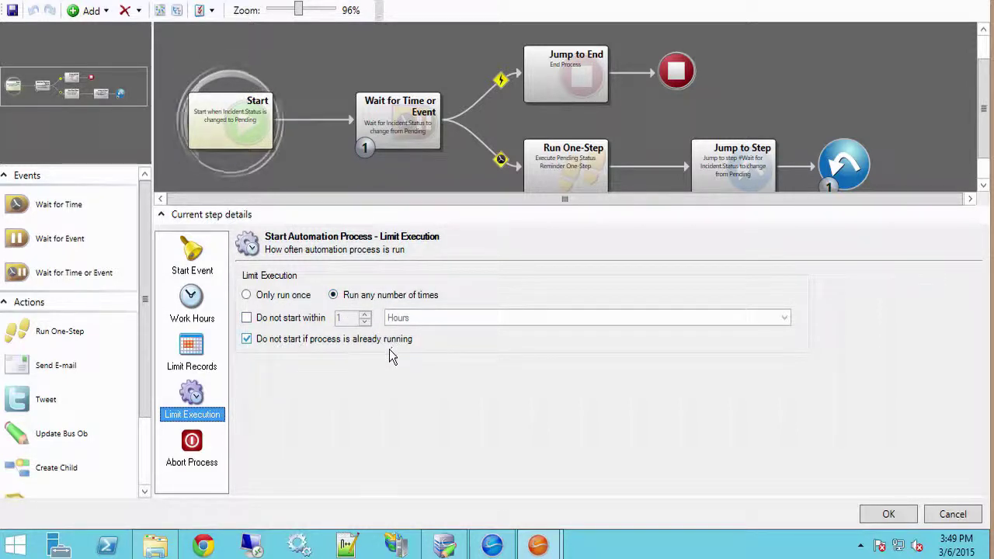
left_click(192, 442)
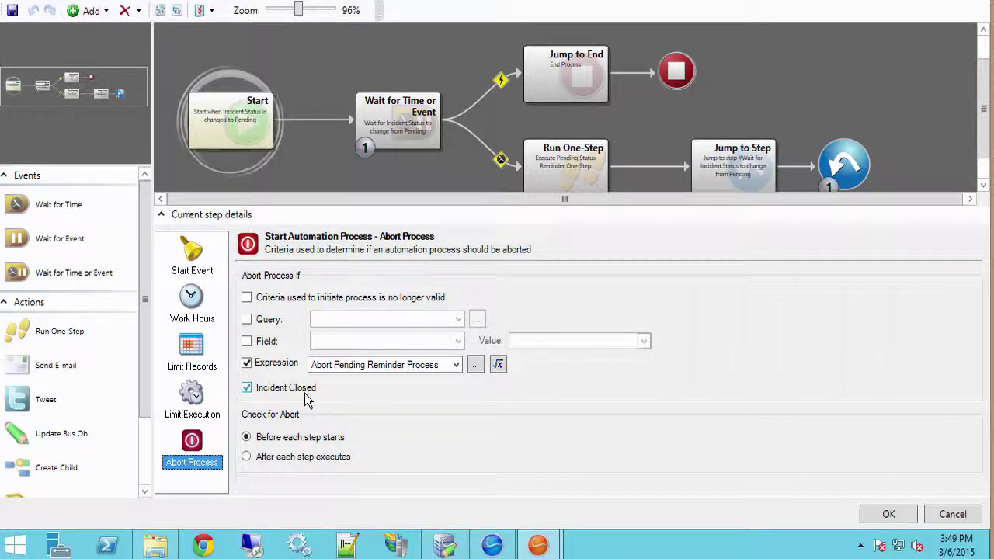
Open the Abort Pending Reminder Process expression from the abort criteria and examine each of its conditions
left_click(475, 364)
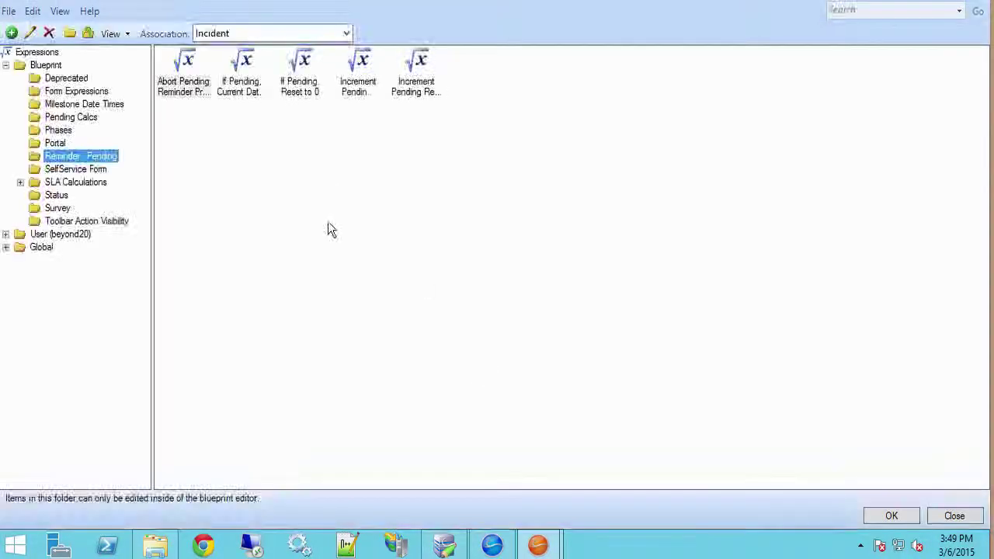
right_click(176, 92)
left_click(203, 114)
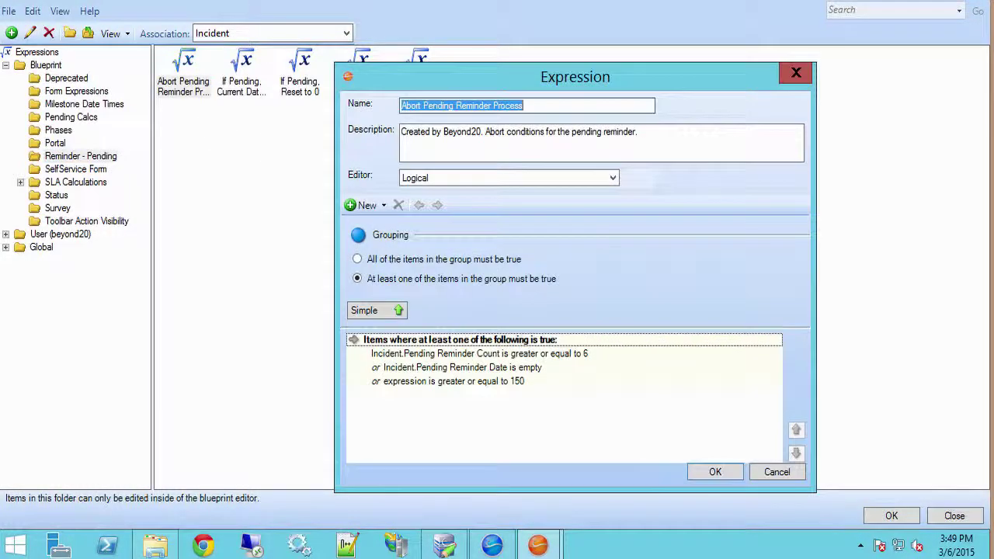
left_click(541, 358)
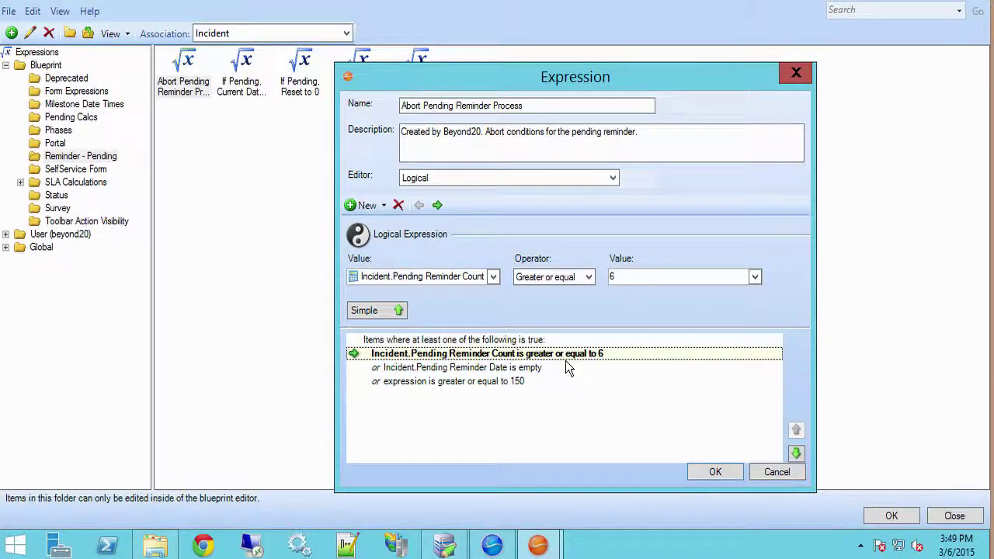
left_click(521, 369)
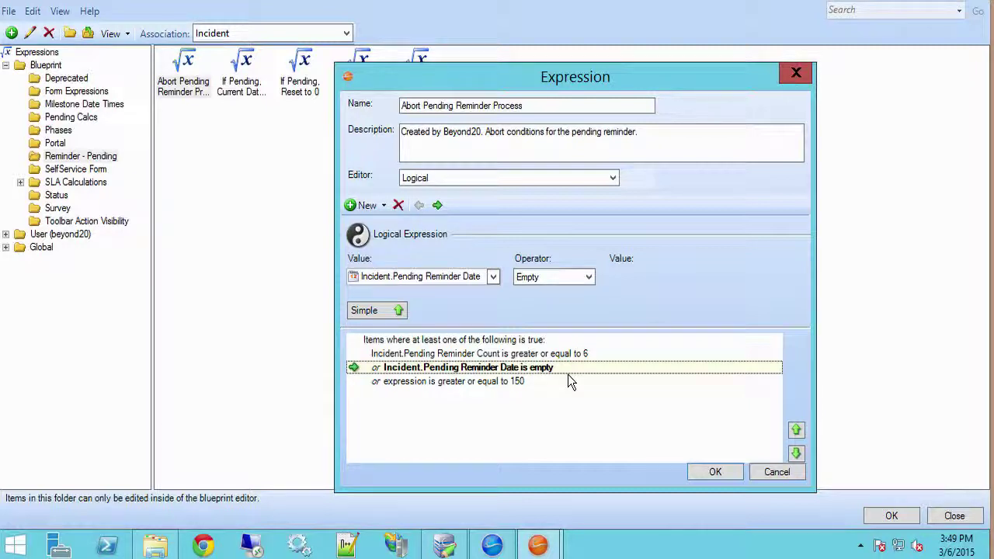
left_click(520, 380)
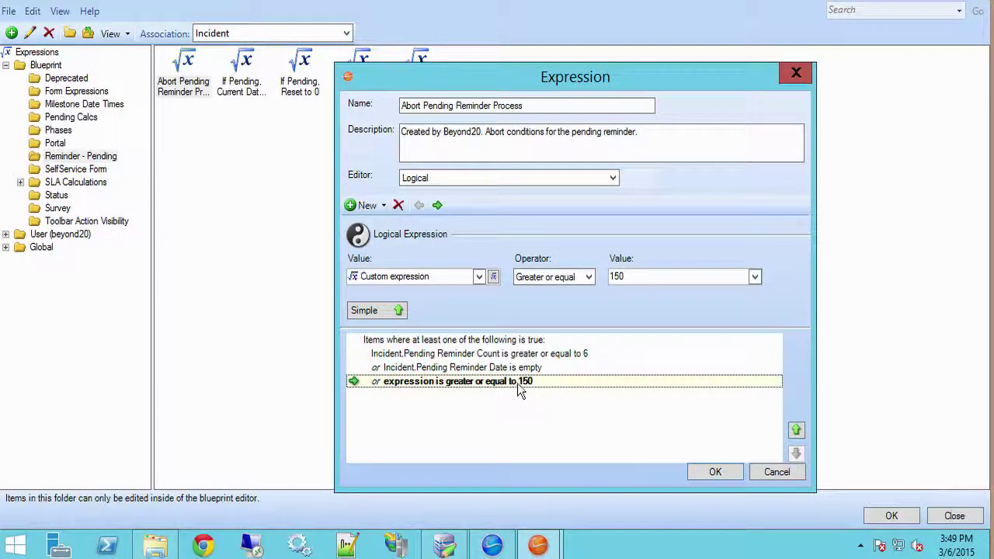
Inspect the custom aggregate expression in the last abort condition and its journal limit, and return to the process without saving
left_click(493, 278)
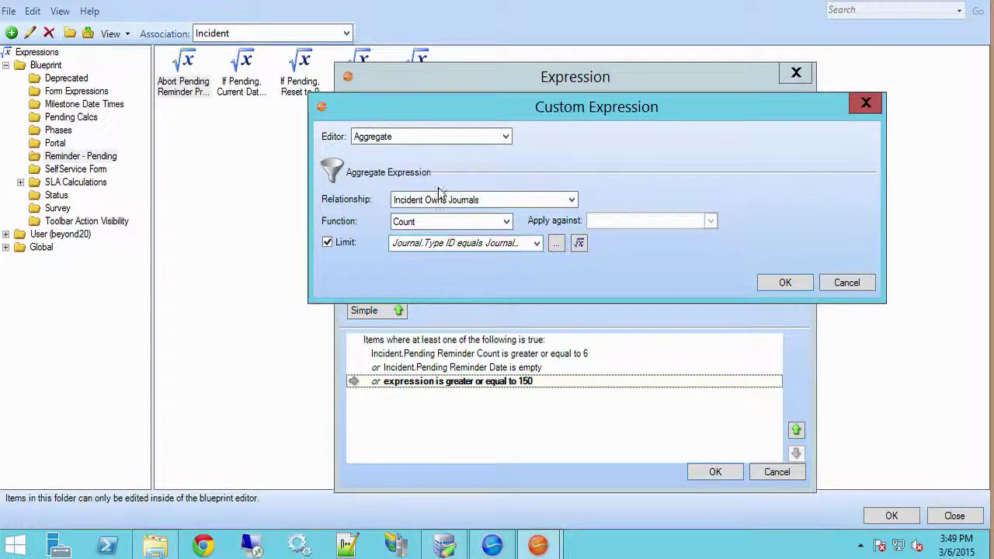
left_click(581, 243)
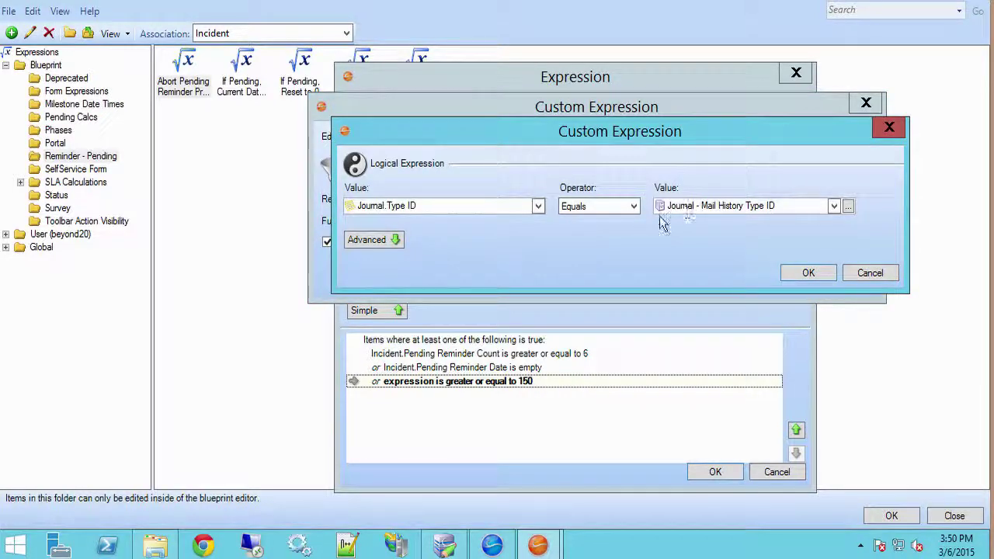
left_click(869, 273)
left_click(844, 283)
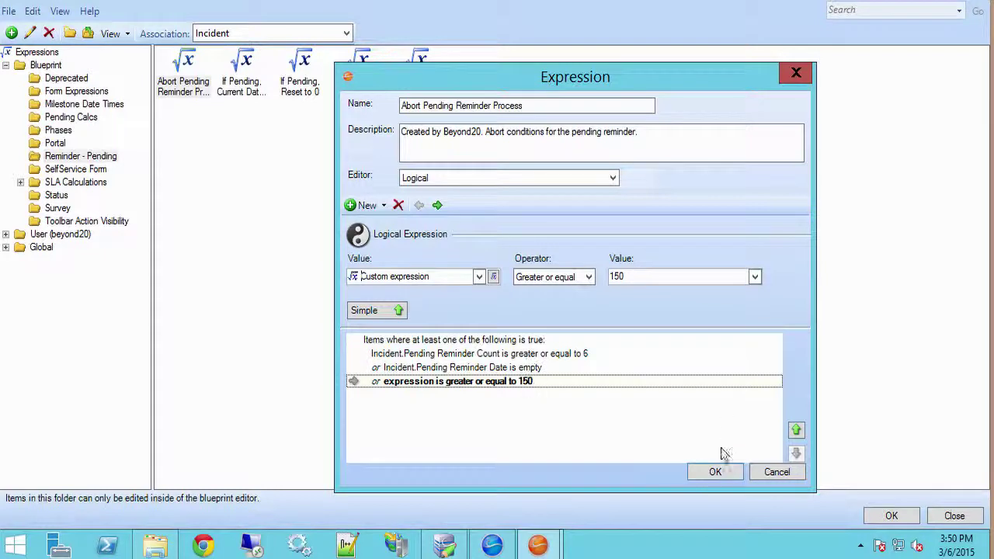
left_click(773, 473)
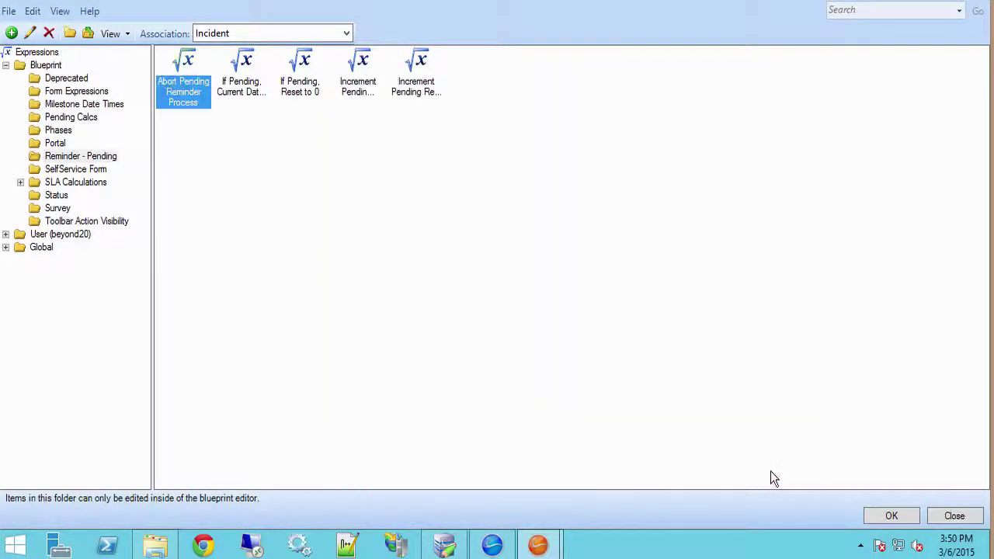
left_click(954, 516)
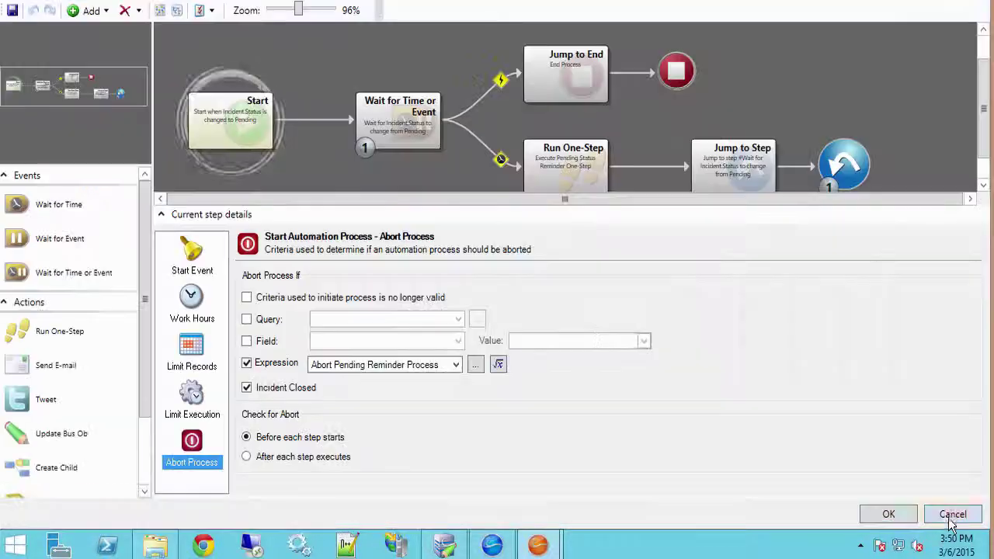
Review the event and time limit settings of the Wait for Time or Event step
left_click(391, 113)
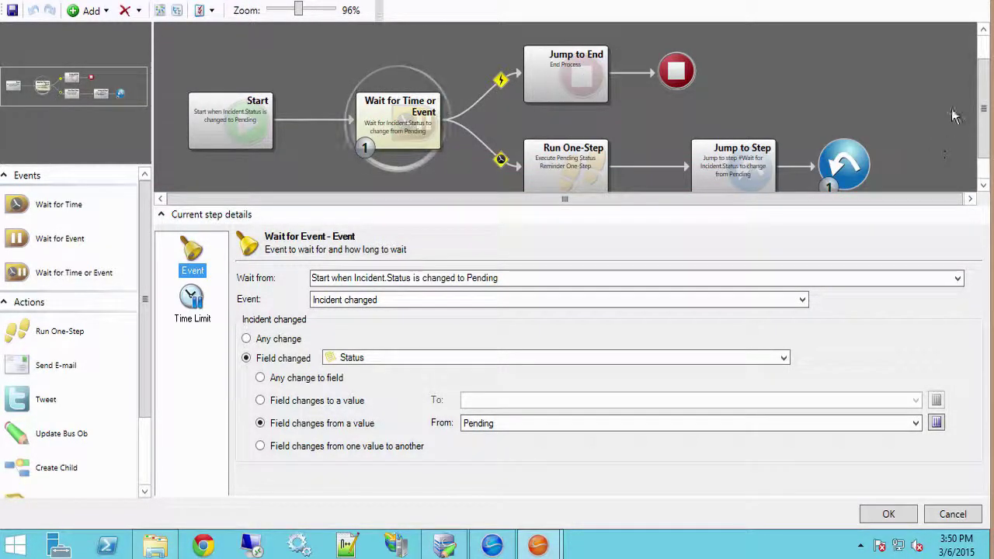
scroll(985, 145, "down", 1)
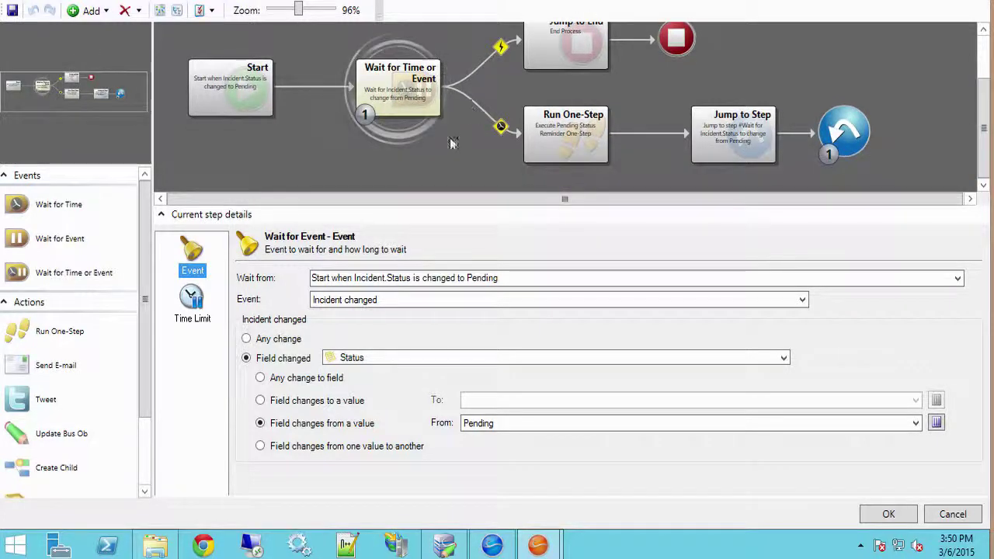
left_click(216, 316)
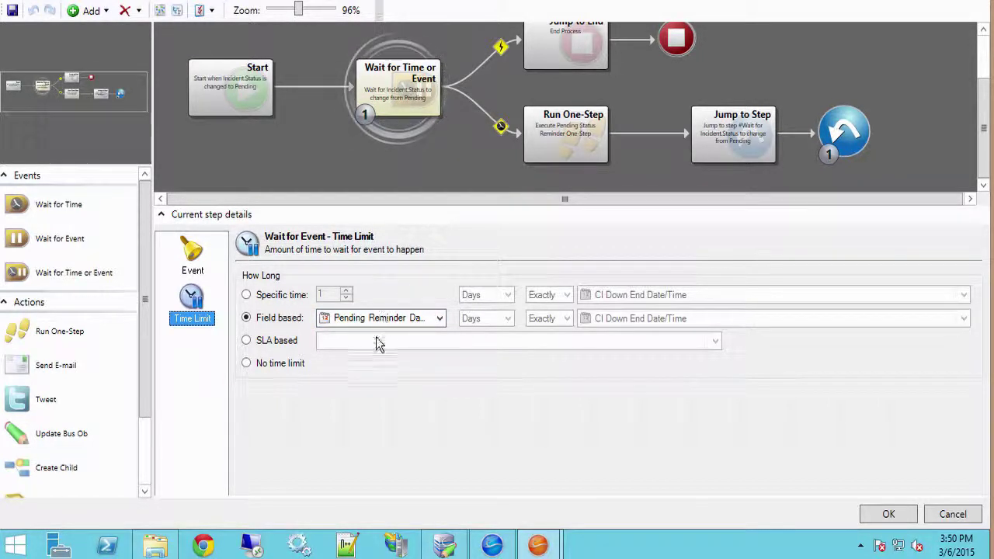
Open the Pending Status Reminder One-Step from the process's Run One-Step action
left_click(558, 132)
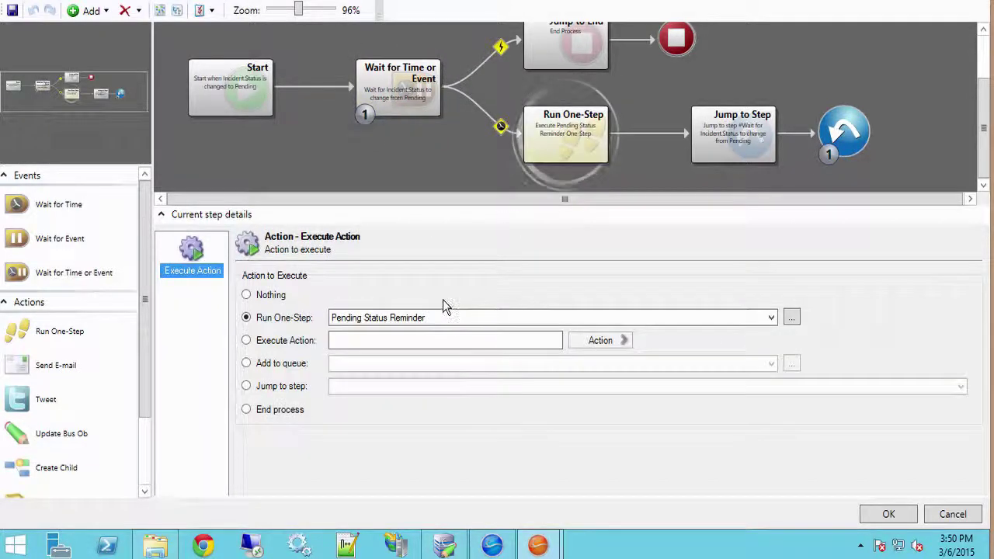
left_click(791, 317)
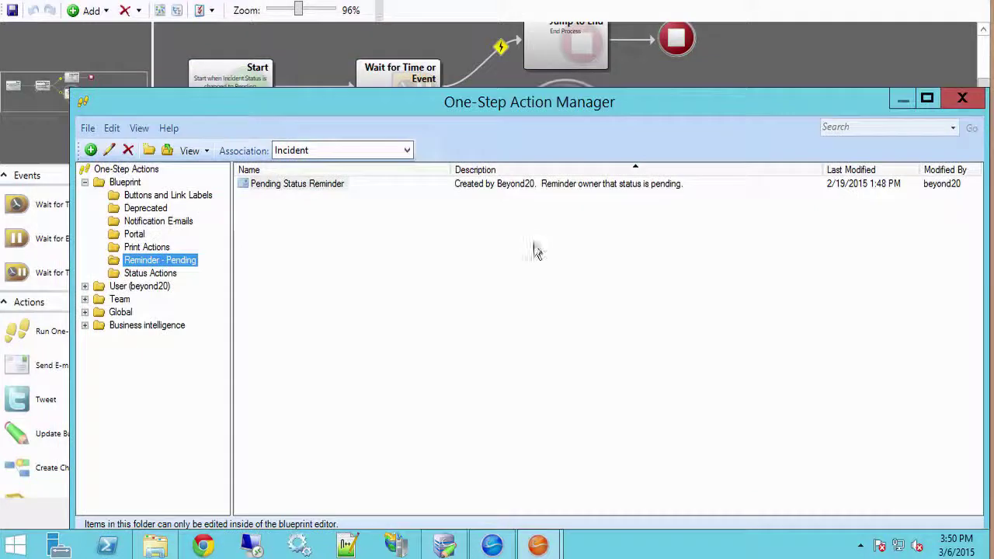
right_click(307, 188)
left_click(357, 217)
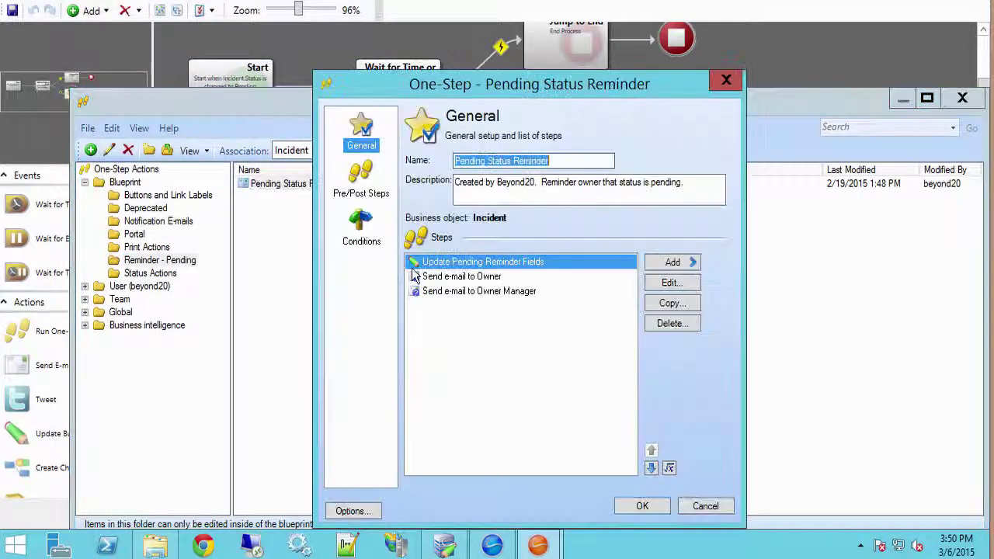
Review the set fields in the Update Pending Reminder Fields step, and close the step and its One-Step without saving
left_click(663, 286)
left_click(365, 428)
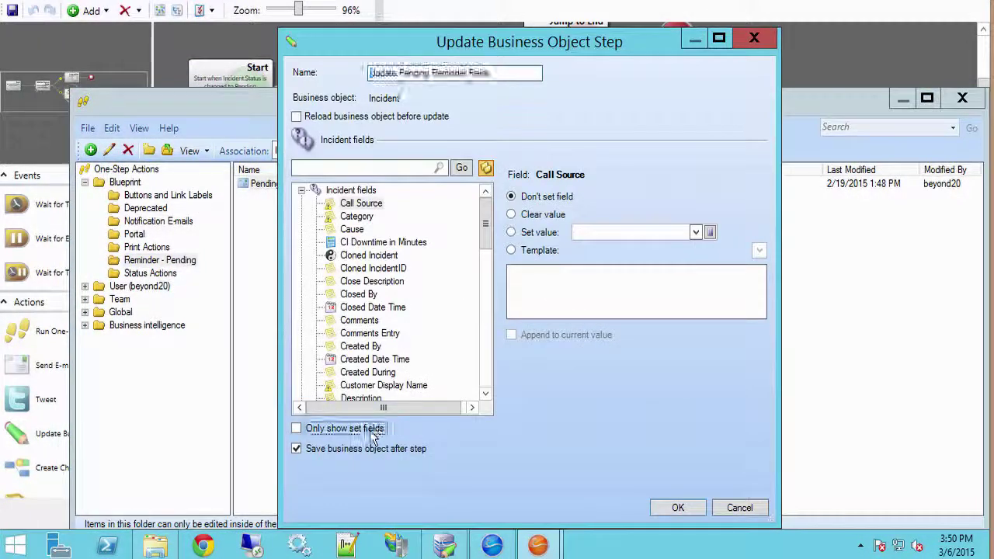
left_click(316, 203)
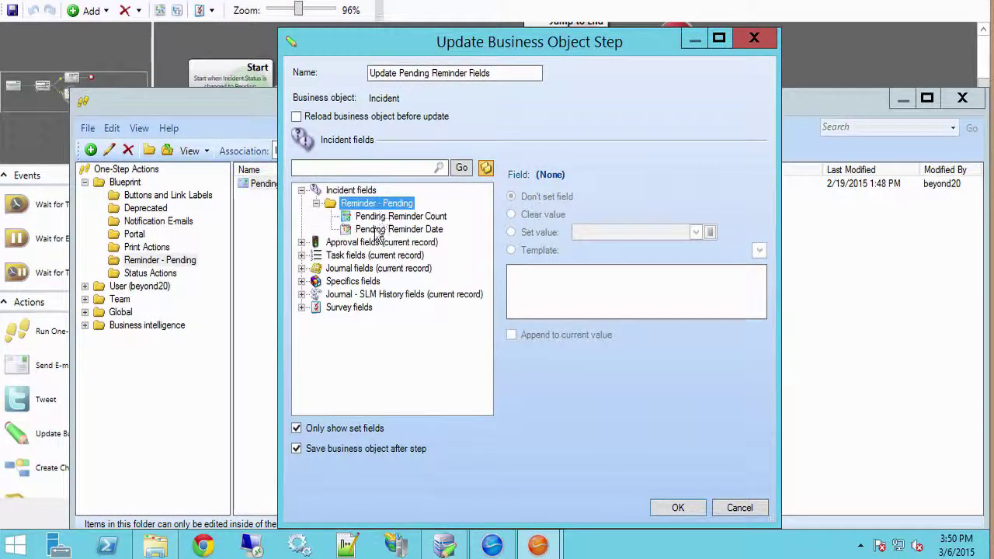
left_click(377, 218)
left_click(378, 229)
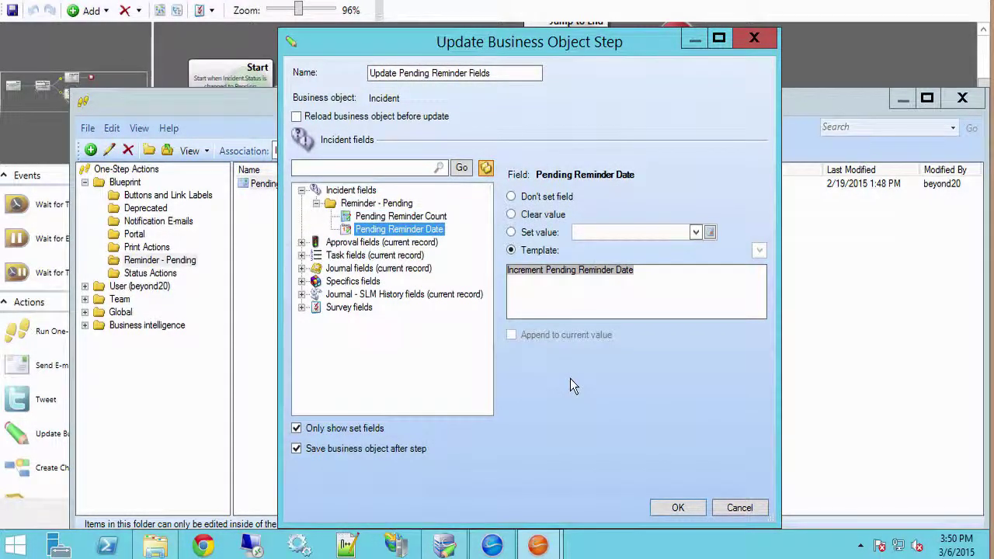
left_click(744, 512)
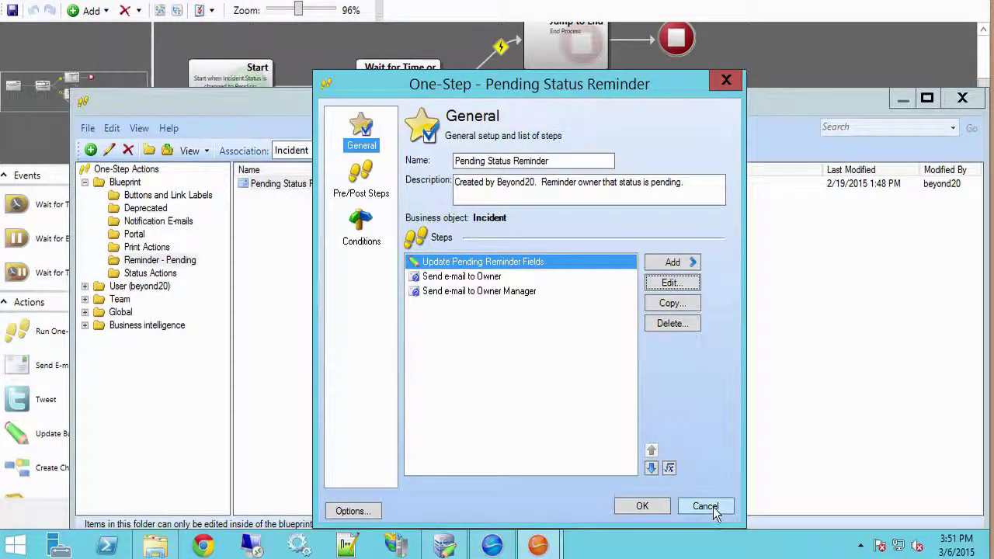
left_click(706, 507)
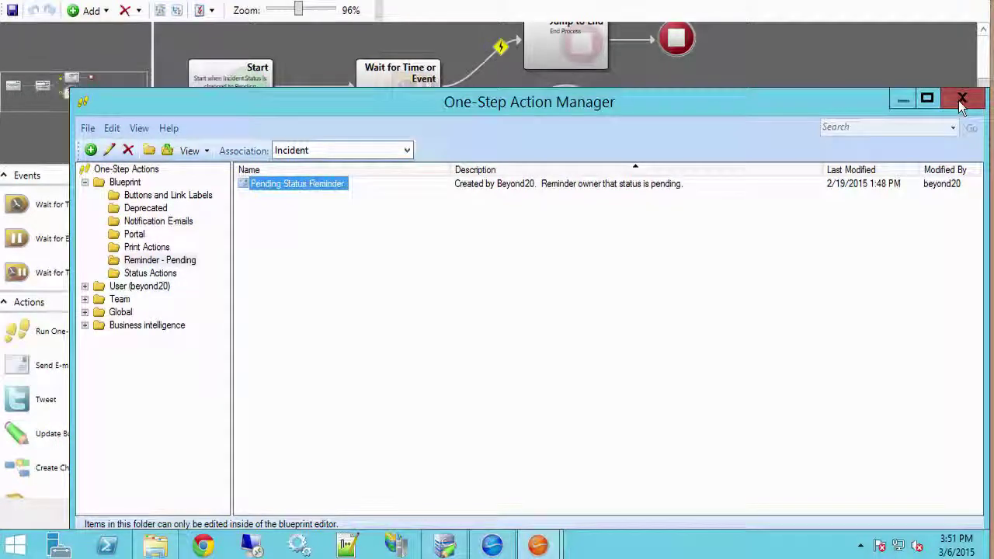
Close the One-Step Action Manager and review the Jump to Step action and the Wait for Time or Event step's time limit
left_click(970, 103)
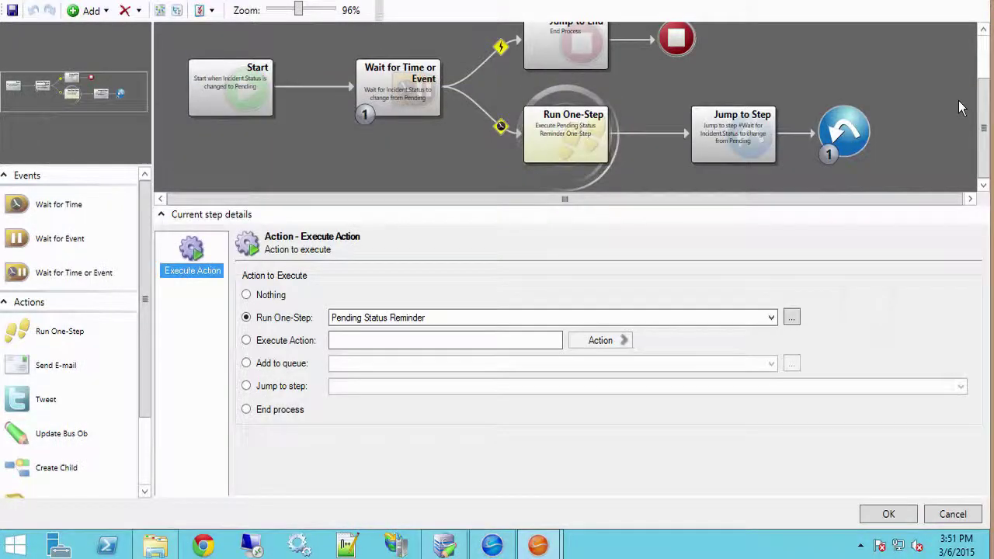
left_click(726, 131)
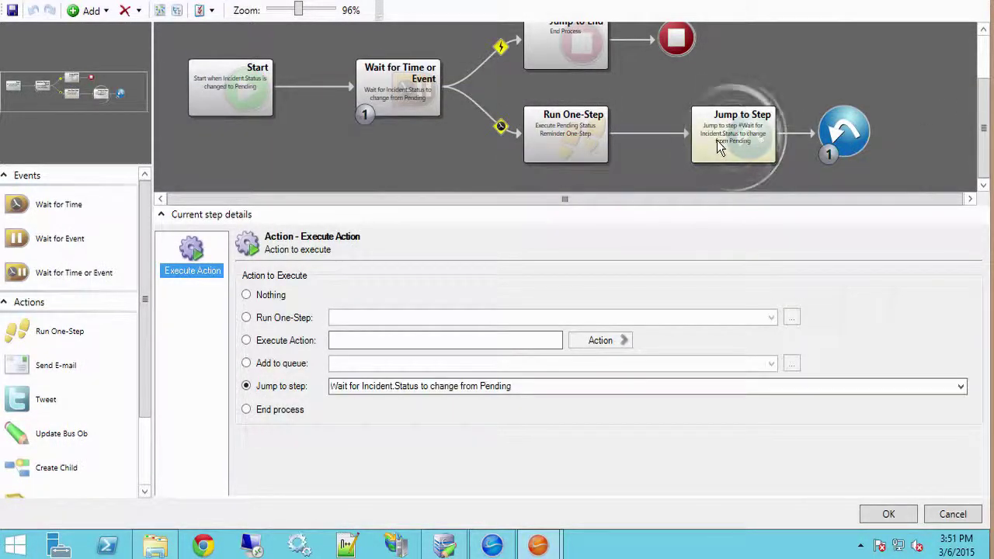
scroll(642, 145, "down", 1)
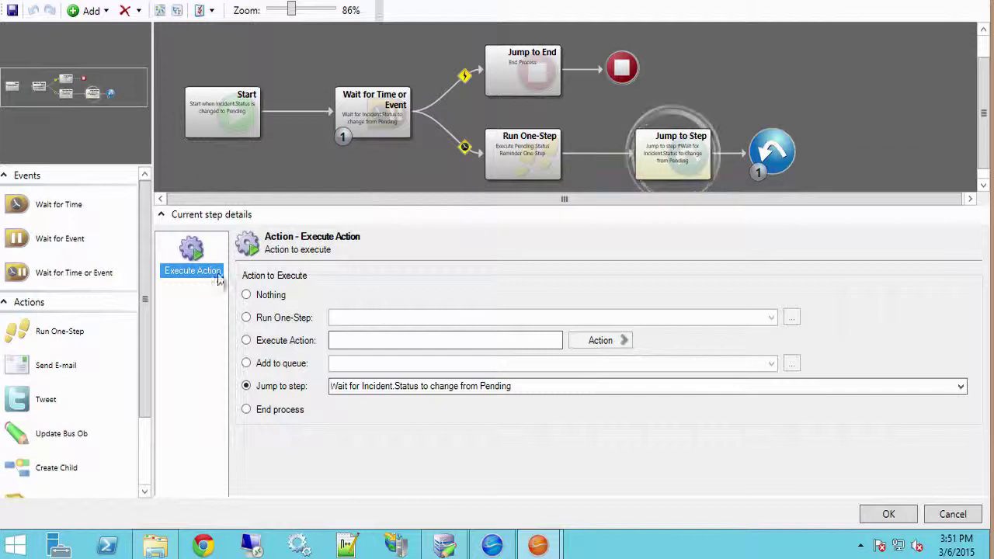
left_click(358, 113)
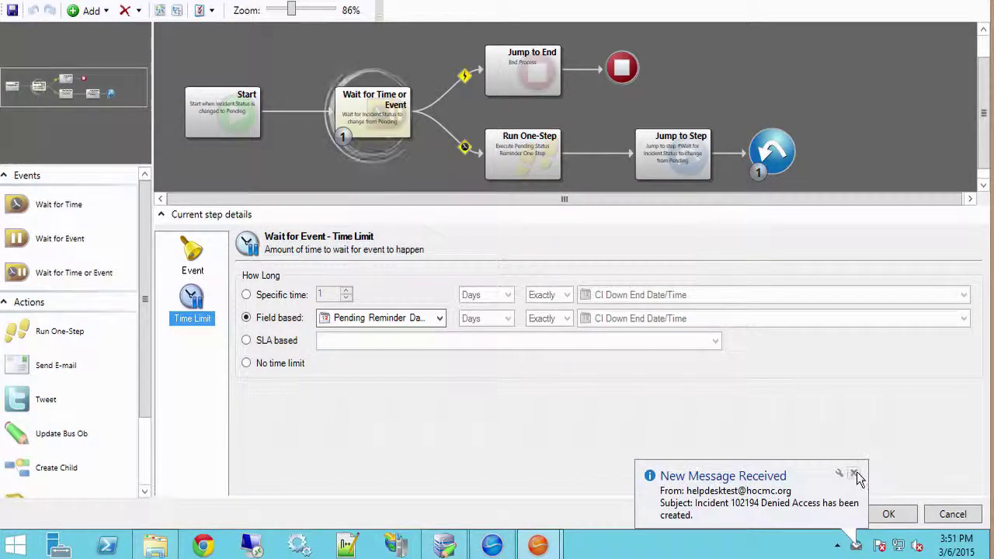
left_click(854, 473)
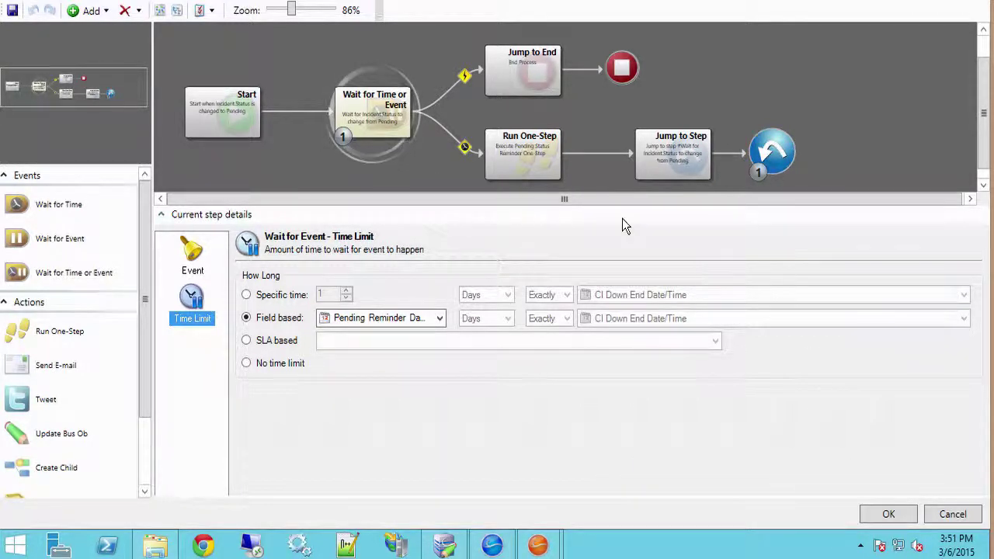
Cancel out of the Incident - Pending Status Reminder process and close the Automation Process Blueprint without saving changes
left_click(952, 515)
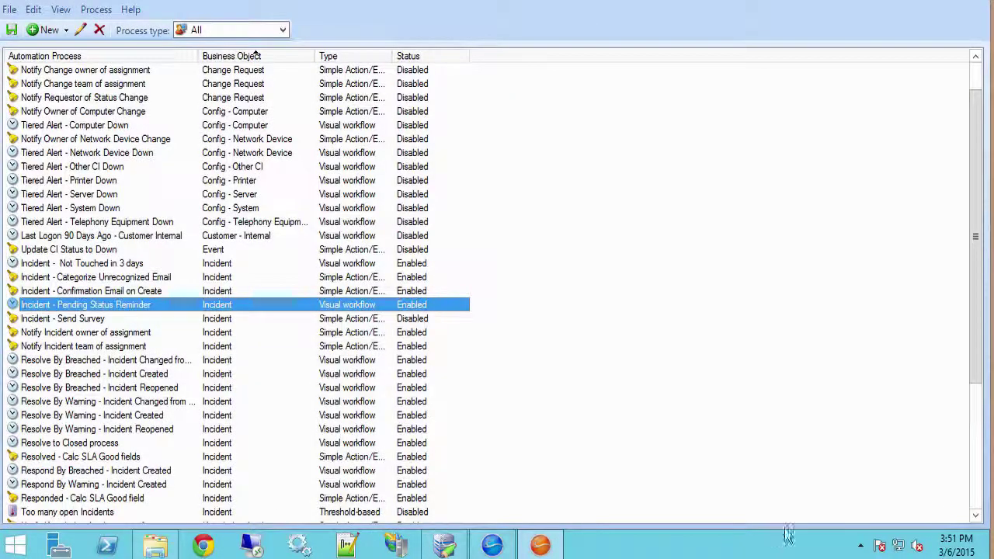
left_click(860, 546)
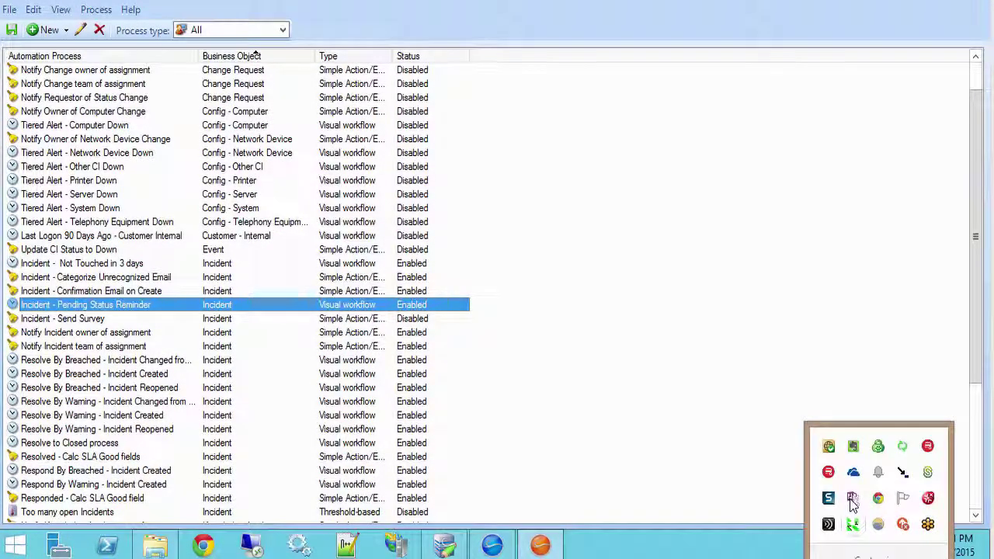
left_click(892, 551)
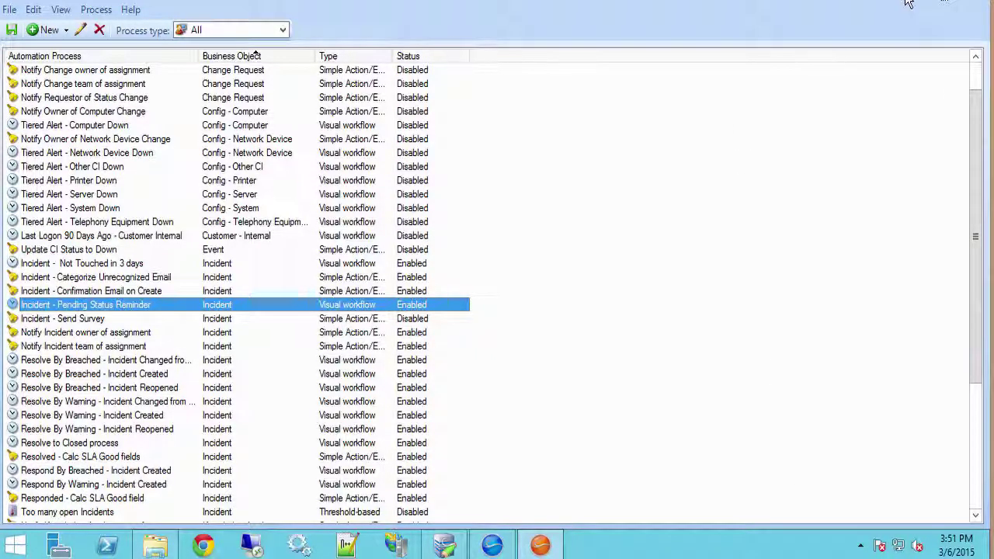
left_click(971, 3)
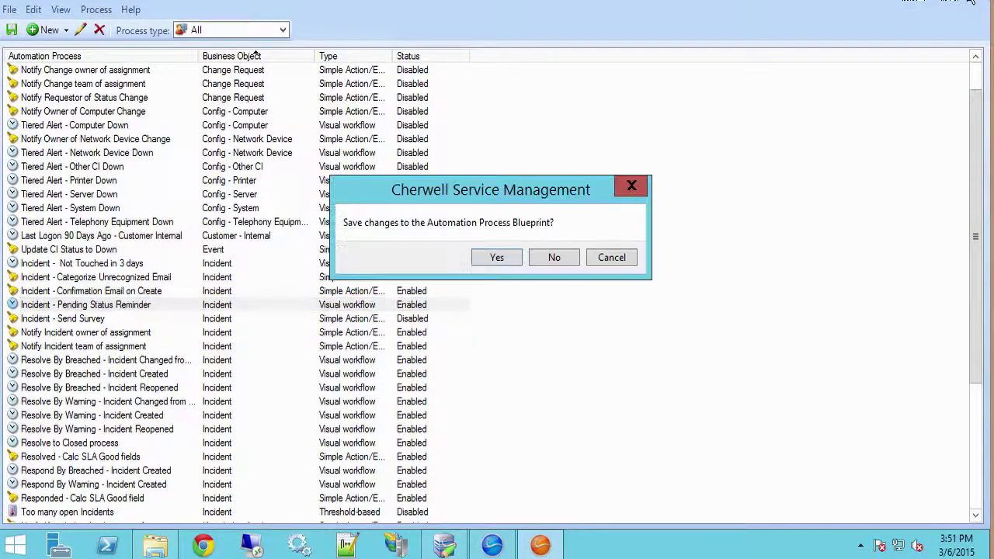
left_click(553, 257)
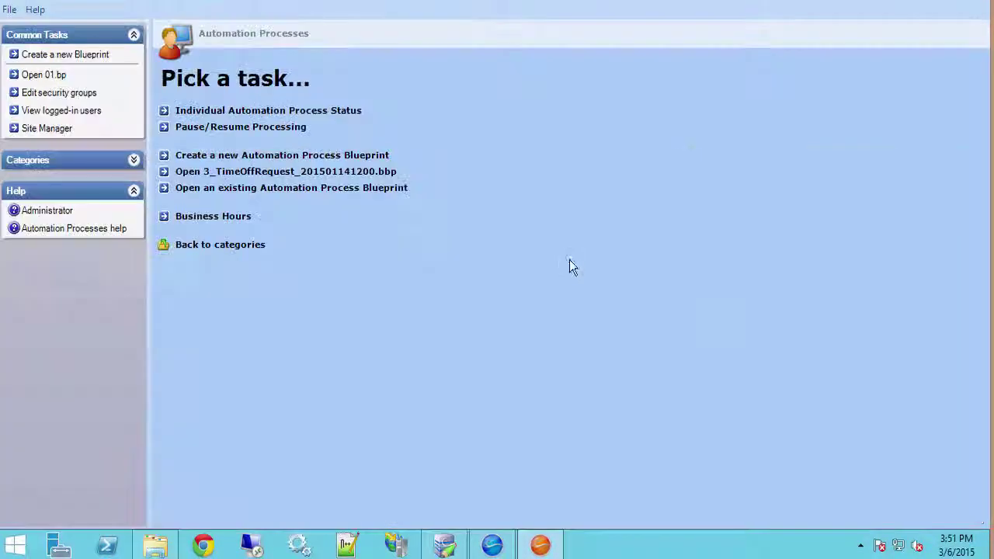
Switch back to the pending Monitor Issue incident and open the Papercut mail viewer over it
left_click(913, 5)
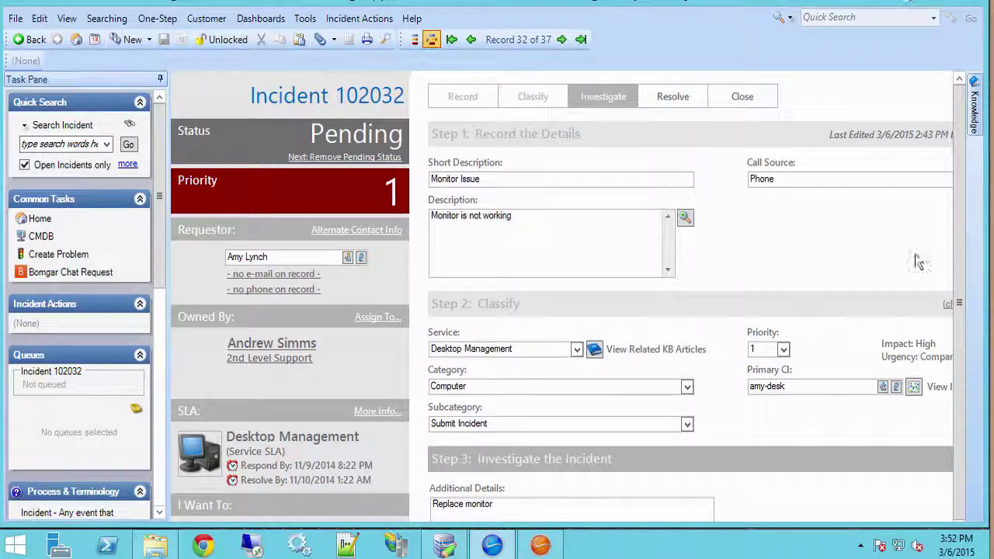
left_click(860, 545)
left_click(845, 461)
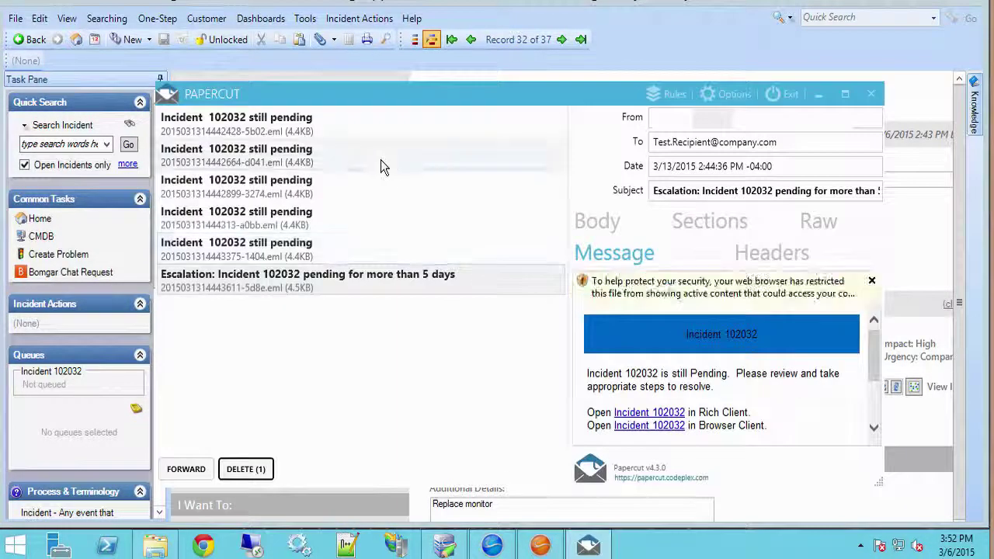
Review the incident's "still pending" reminder e-mails and the "pending for more than 5 days" escalation e-mail, and minimize the mail viewer
left_click(309, 135)
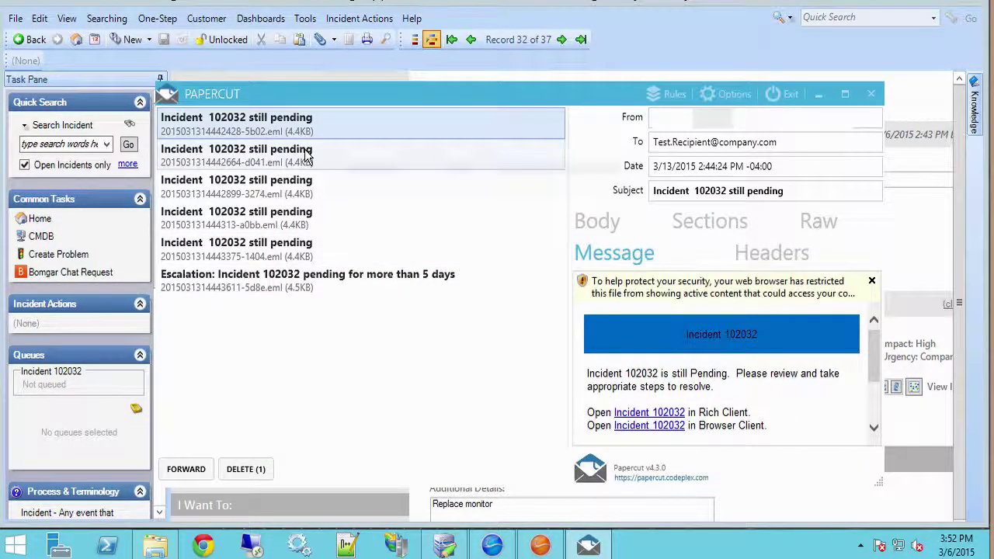
left_click(309, 155)
left_click(306, 123)
left_click(306, 151)
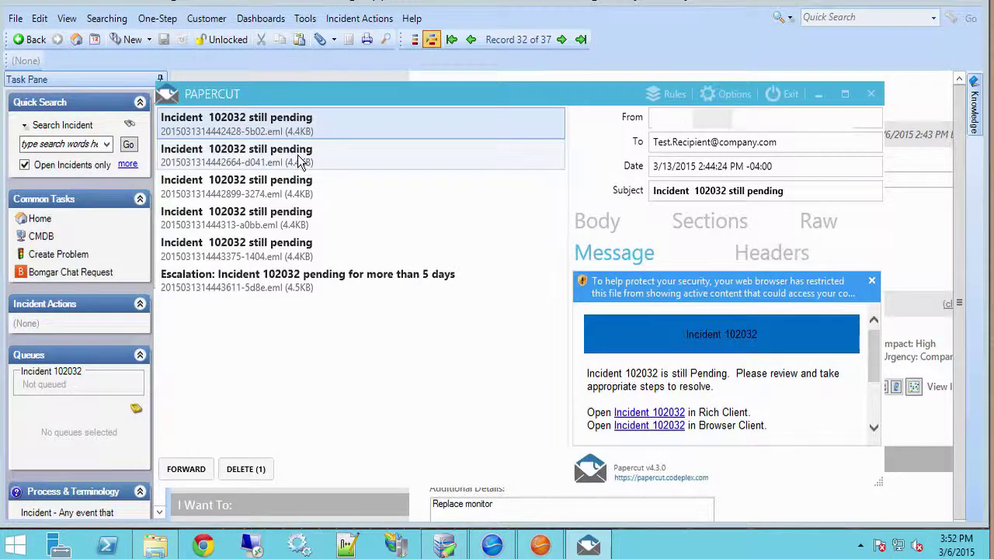
left_click(299, 232)
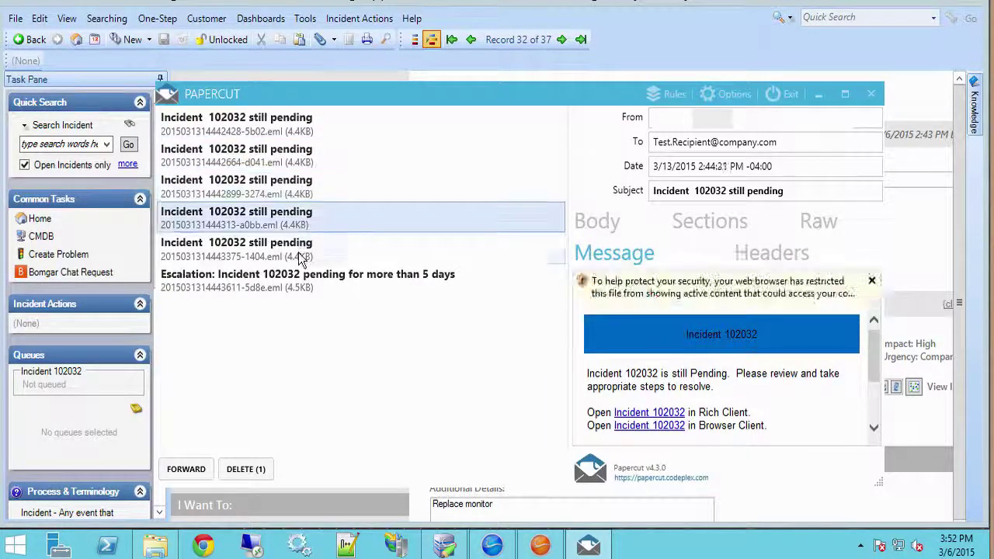
left_click(299, 253)
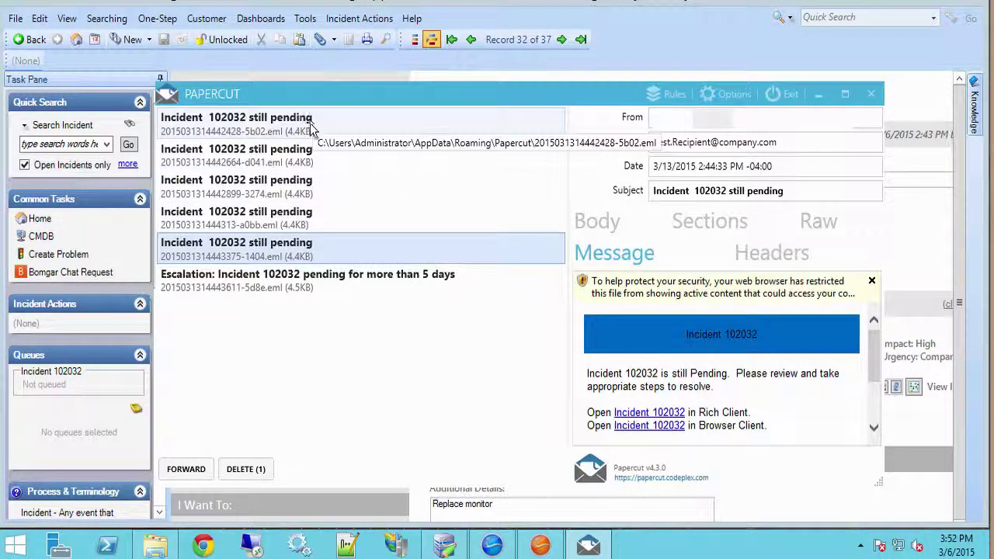
left_click(316, 126)
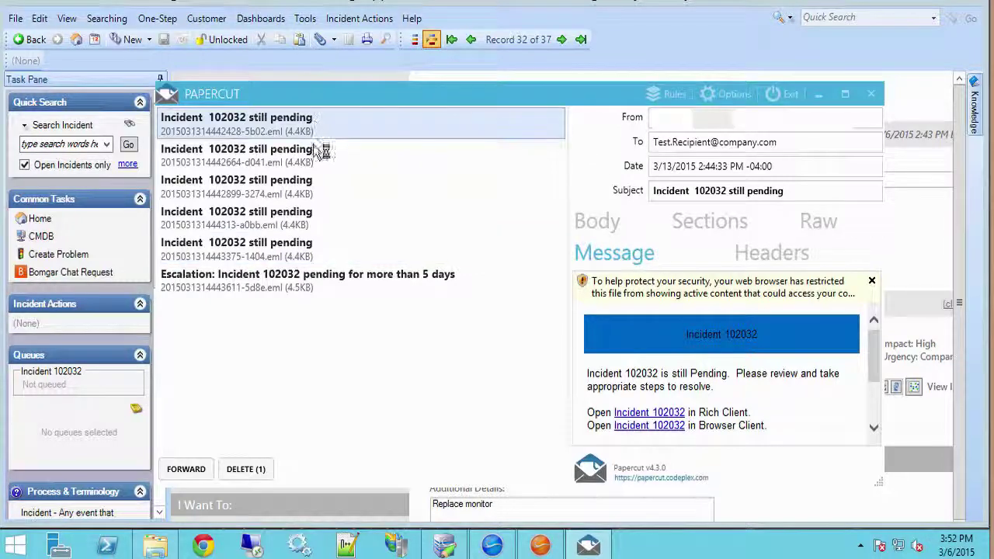
left_click(314, 165)
left_click(312, 191)
left_click(312, 221)
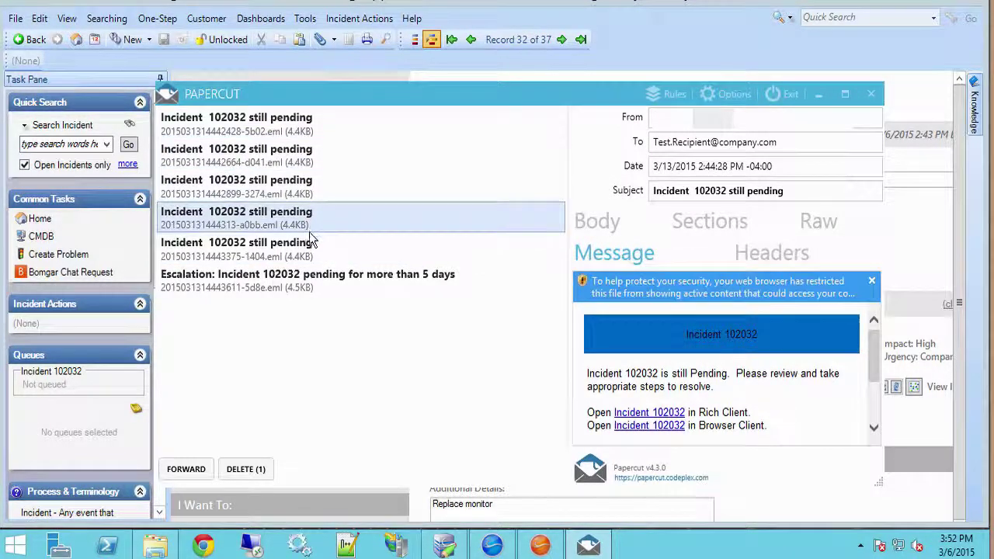
left_click(310, 253)
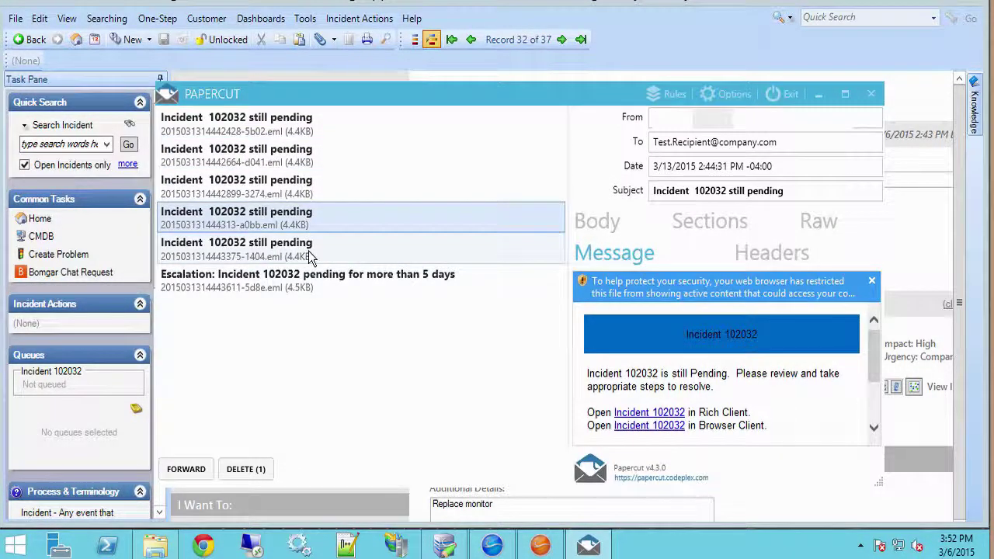
left_click(376, 279)
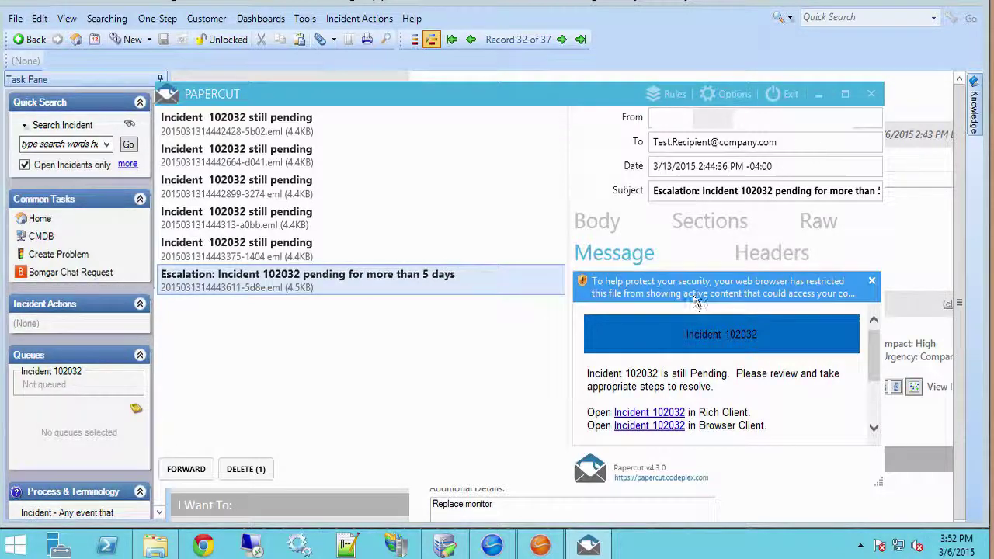
left_click(821, 93)
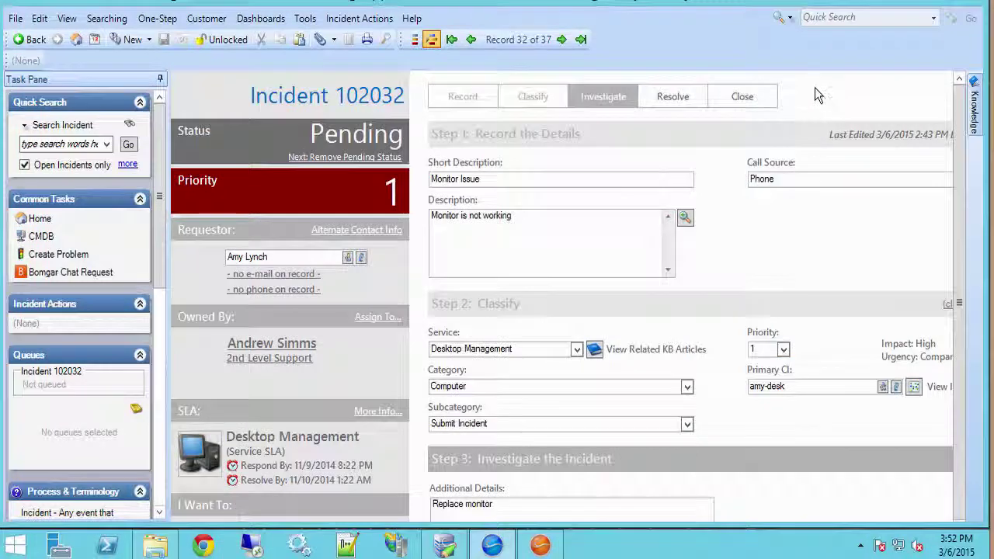